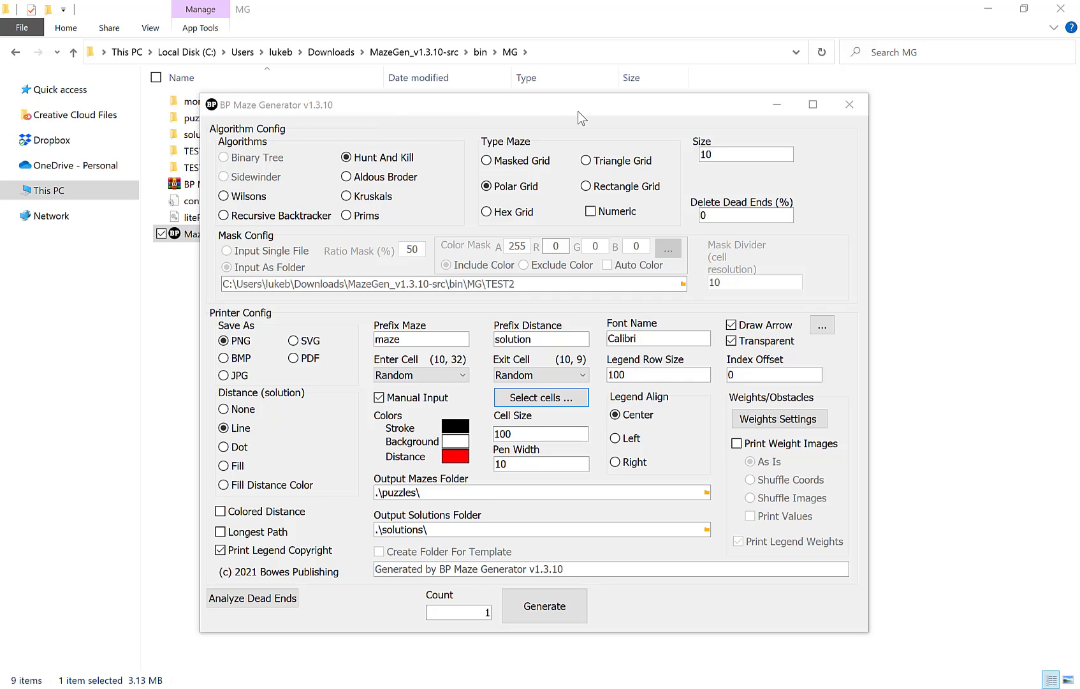
Try the Hex, Triangle, Rectangle and Polar maze types in turn.
left_click_drag(579, 111, 546, 100)
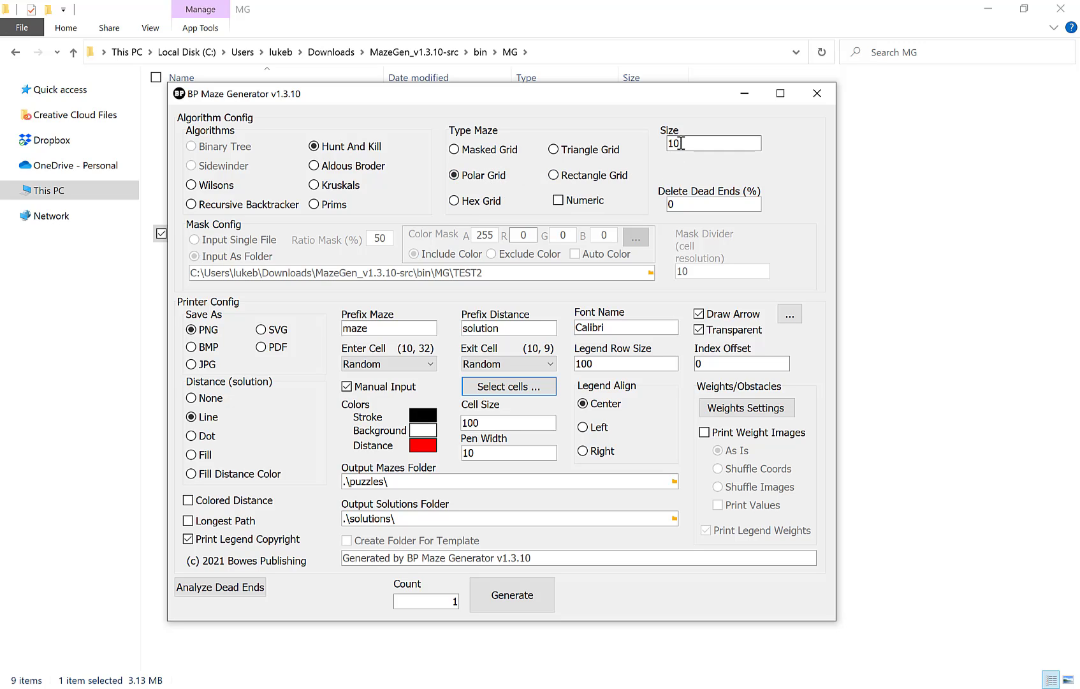
left_click(497, 203)
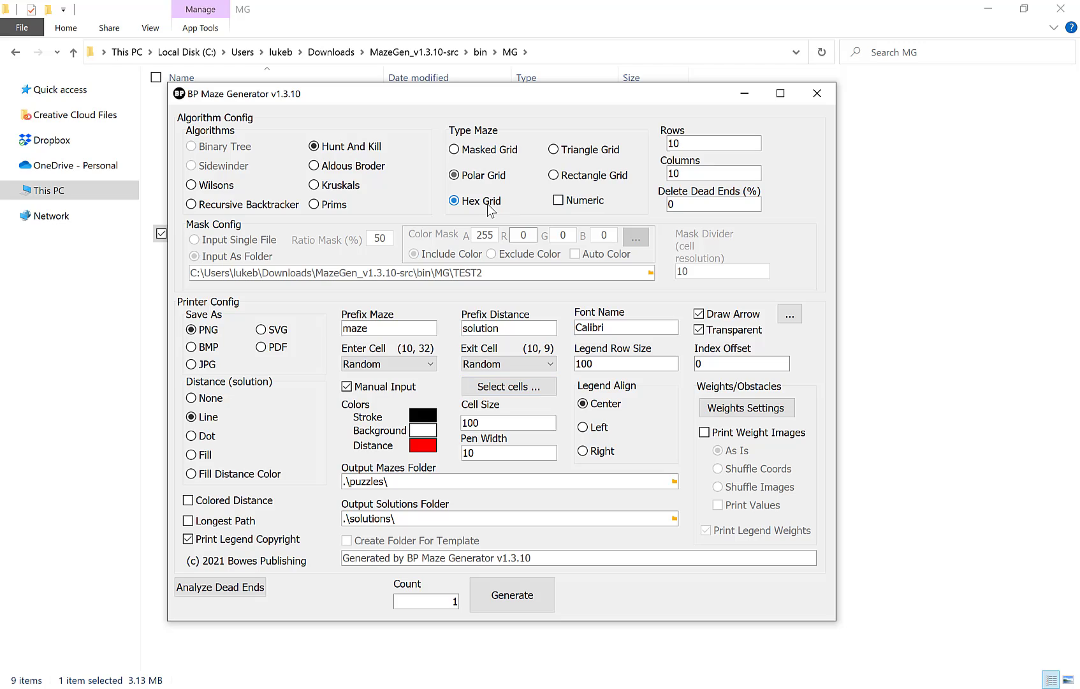
left_click(590, 150)
left_click(592, 181)
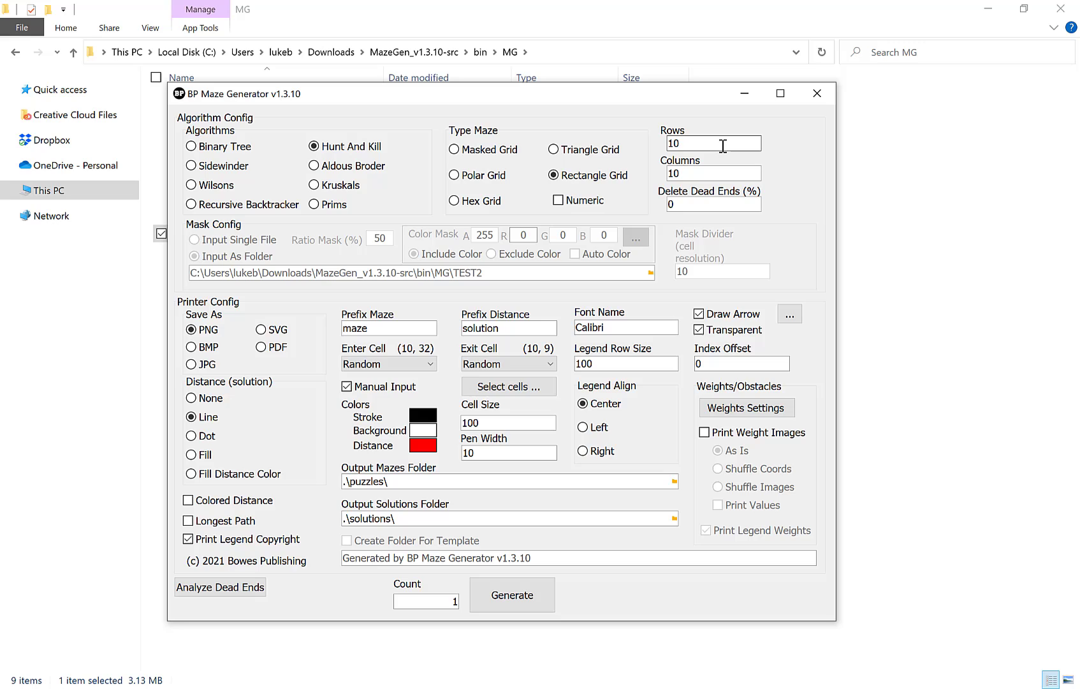
left_click(487, 178)
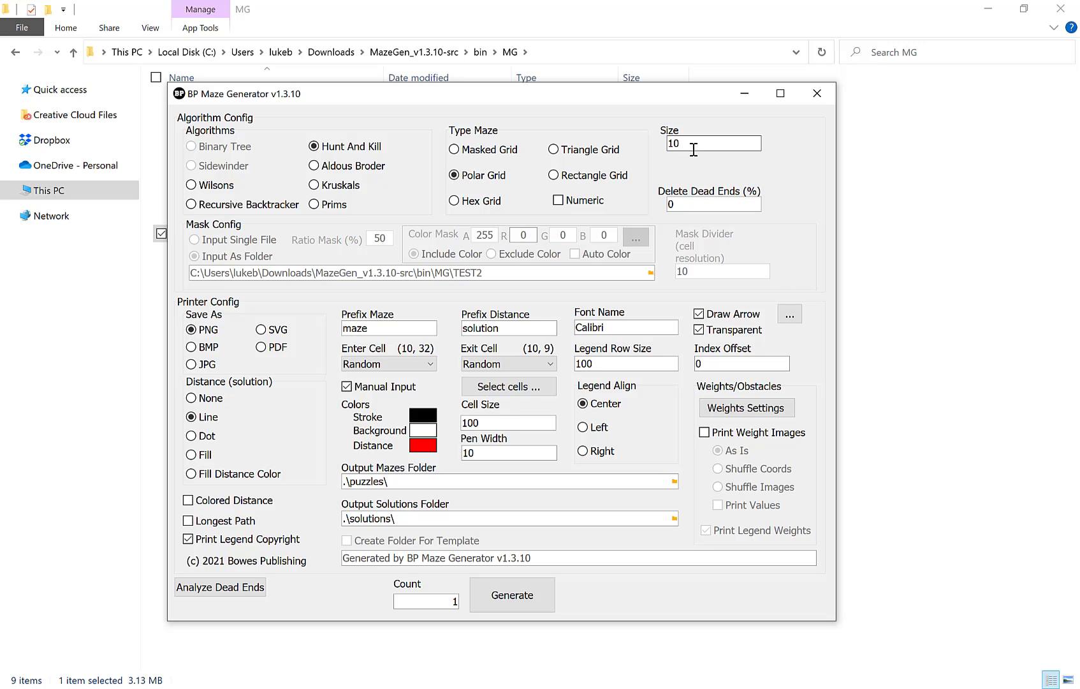
Select Triangle Grid and clear the dead-end deletion percentage.
left_click(587, 150)
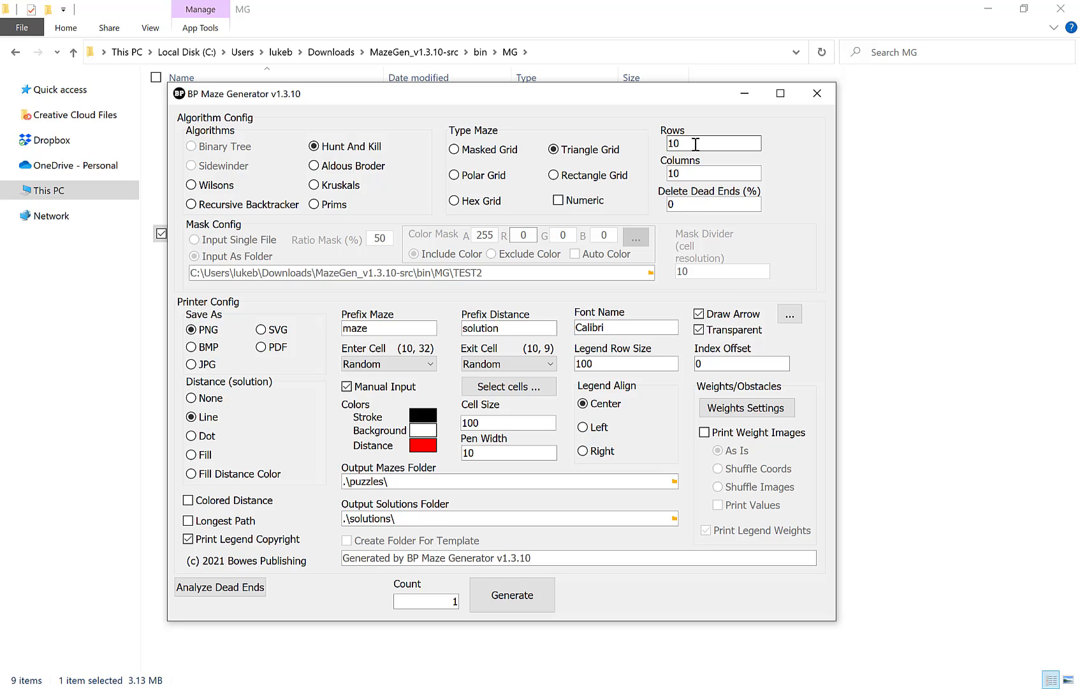
left_click(669, 203)
key("BackSpace")
Select Rectangle Grid and set 20 rows and 20 columns.
left_click(586, 174)
double_click(719, 143)
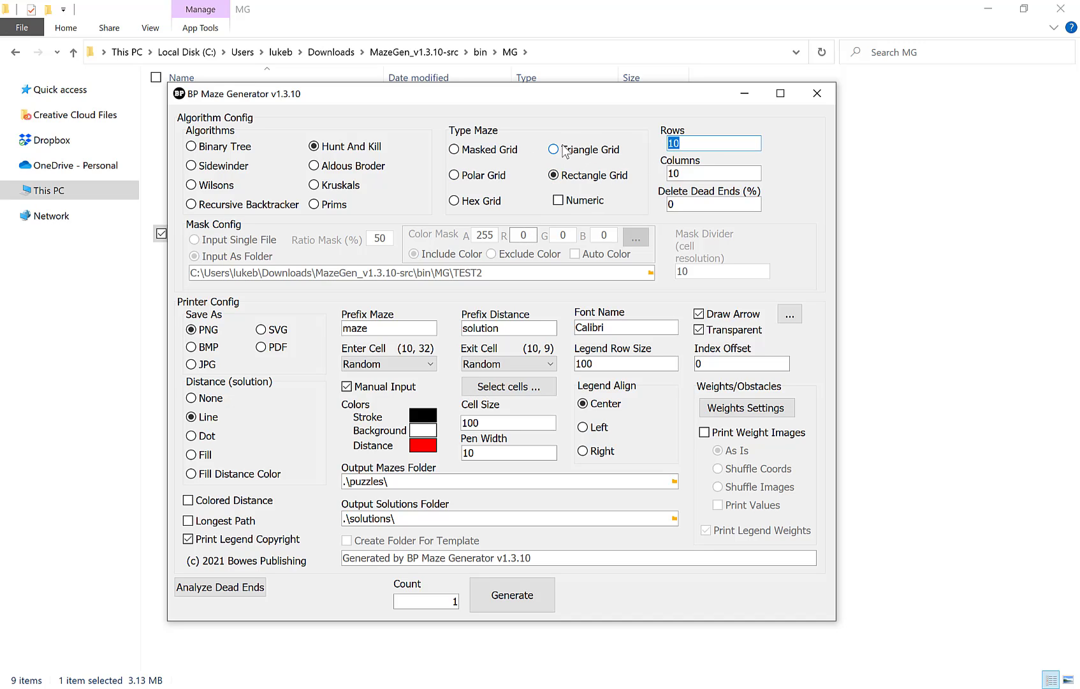
type("20")
key("Tab")
type("20")
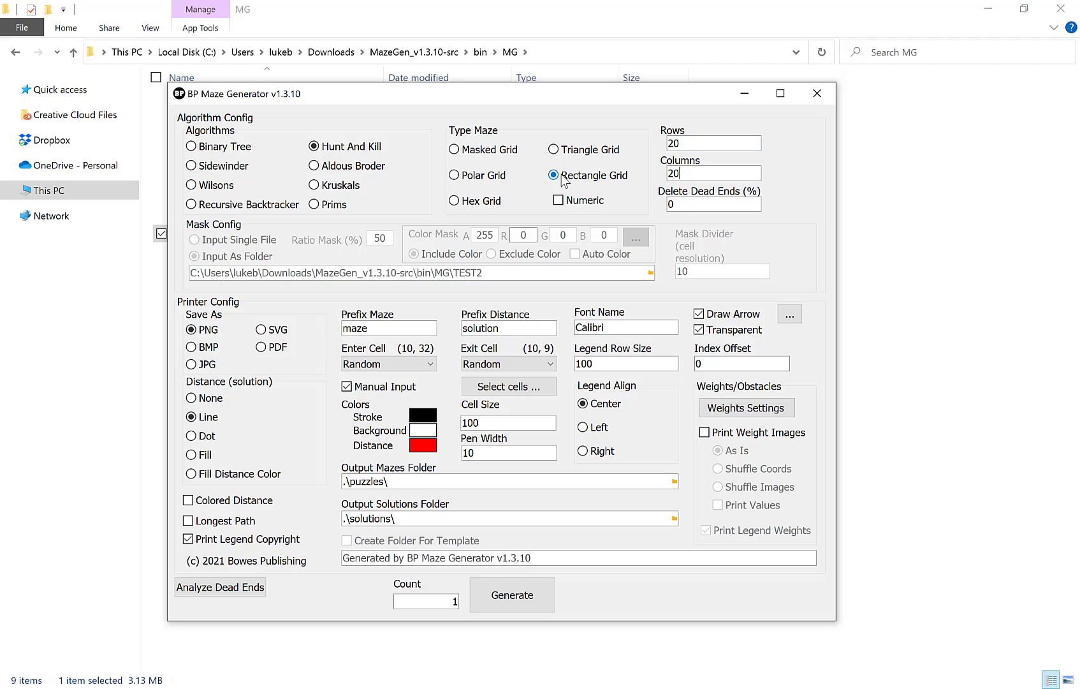
Review the Enter Cell position choices, keep Random, and turn on Manual Input.
left_click_drag(530, 94, 530, 62)
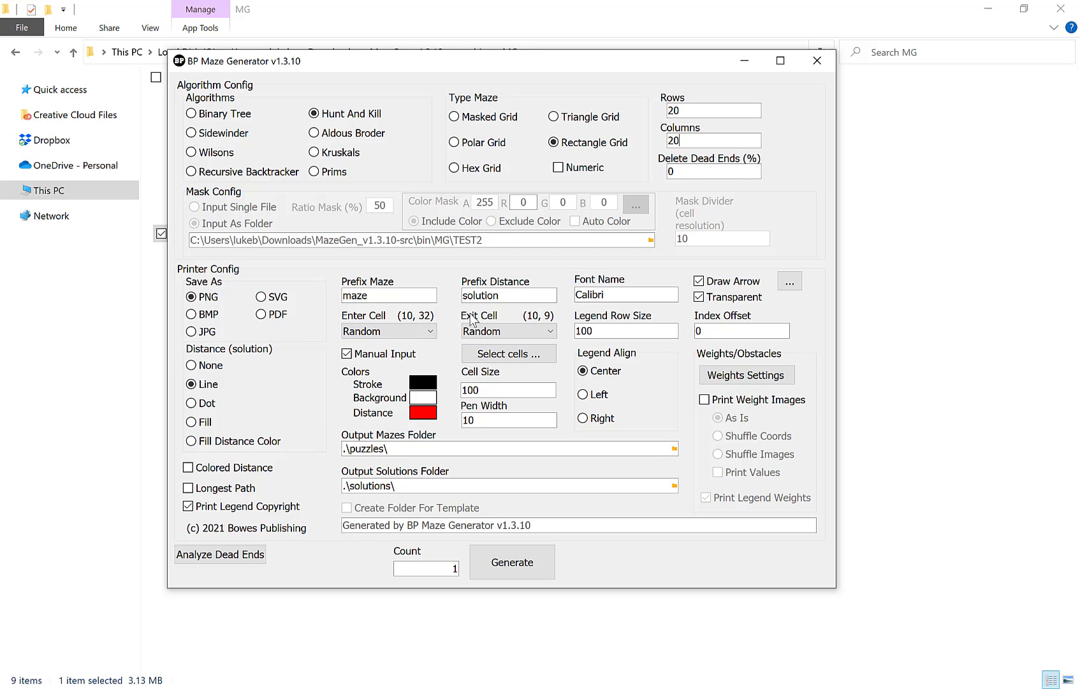
left_click(417, 325)
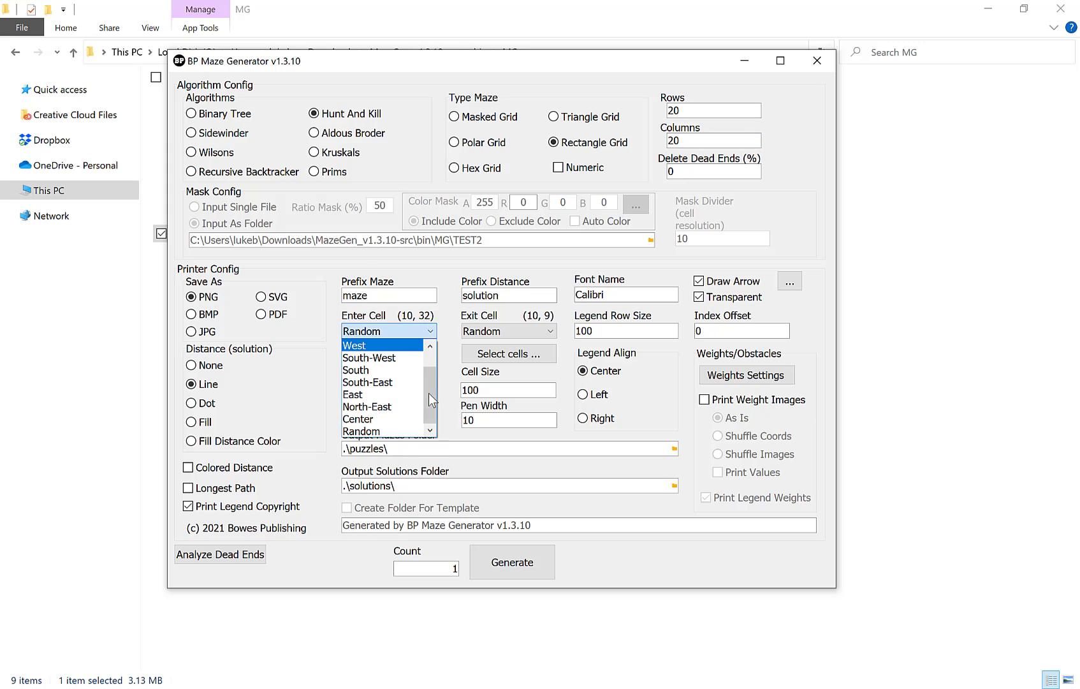
left_click(438, 377)
left_click(429, 336)
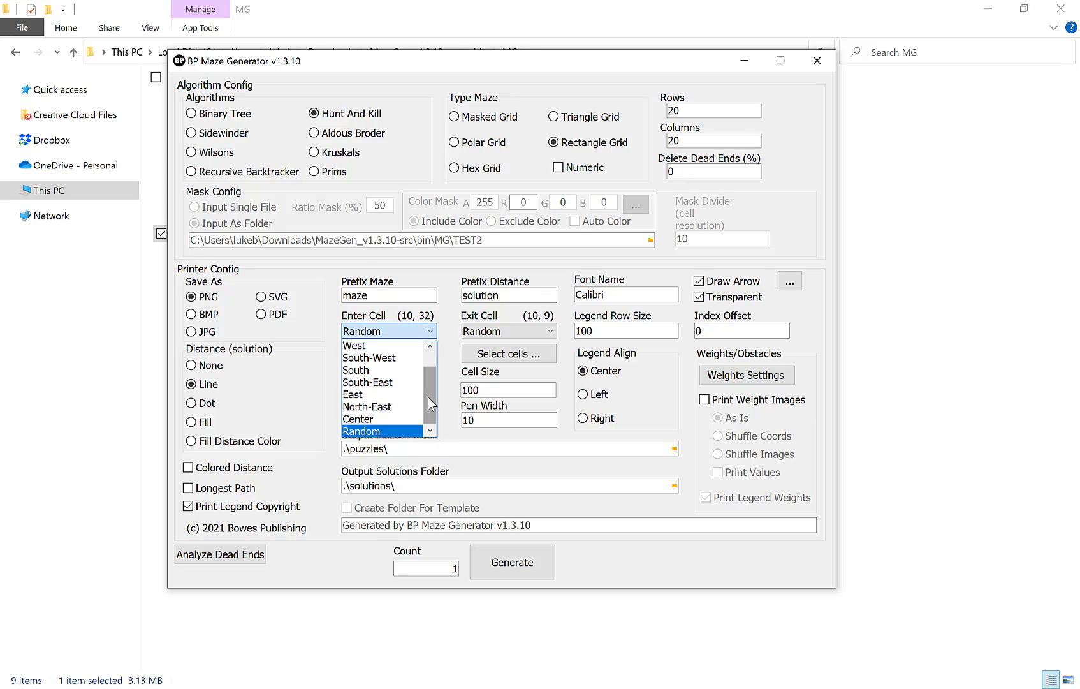
mouse_move(427, 397)
left_mouse_down()
mouse_move(430, 360)
mouse_move(431, 403)
left_mouse_up()
left_click(431, 331)
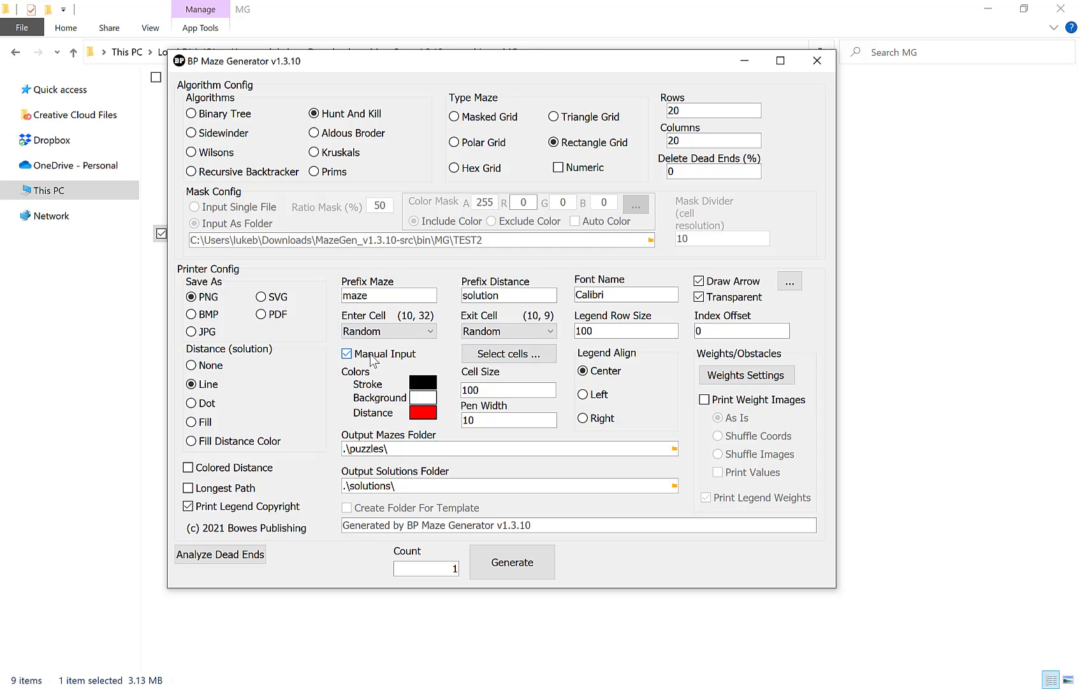
left_click(347, 353)
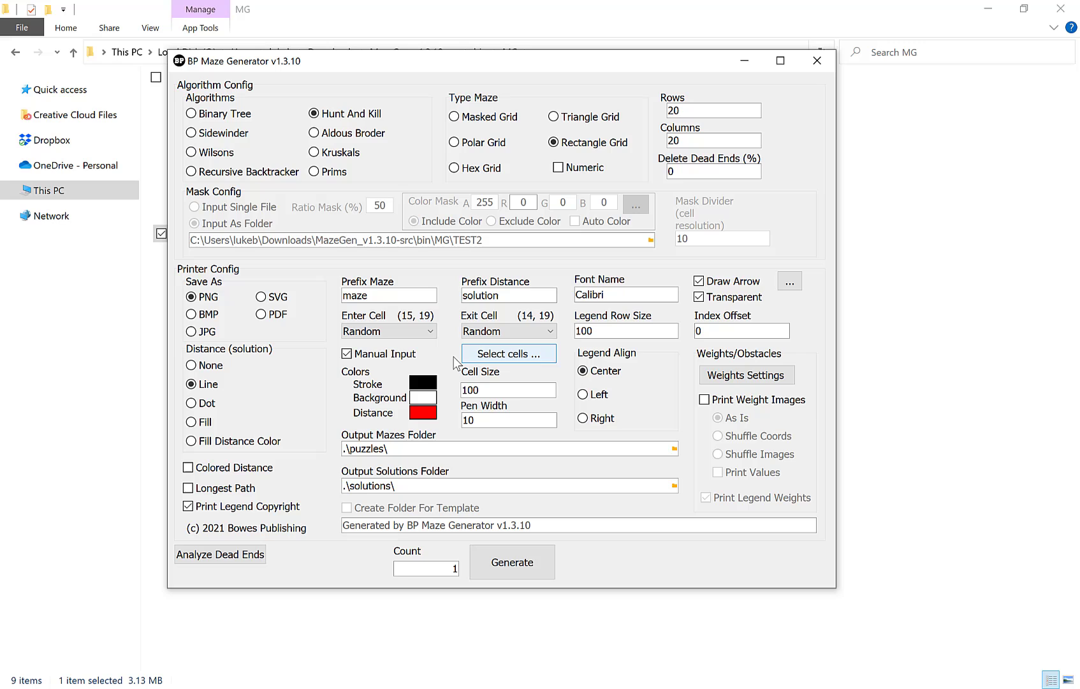
Set the entry at cell (1, 1) facing N and the exit at (20, 20) facing S.
left_click(527, 356)
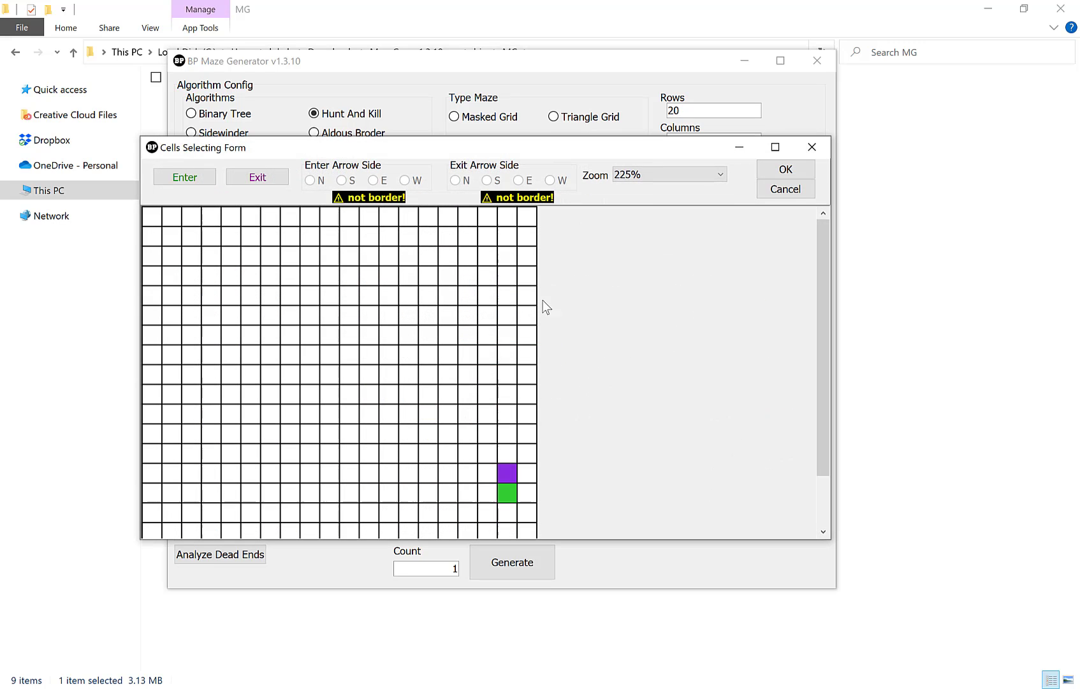
left_click(184, 178)
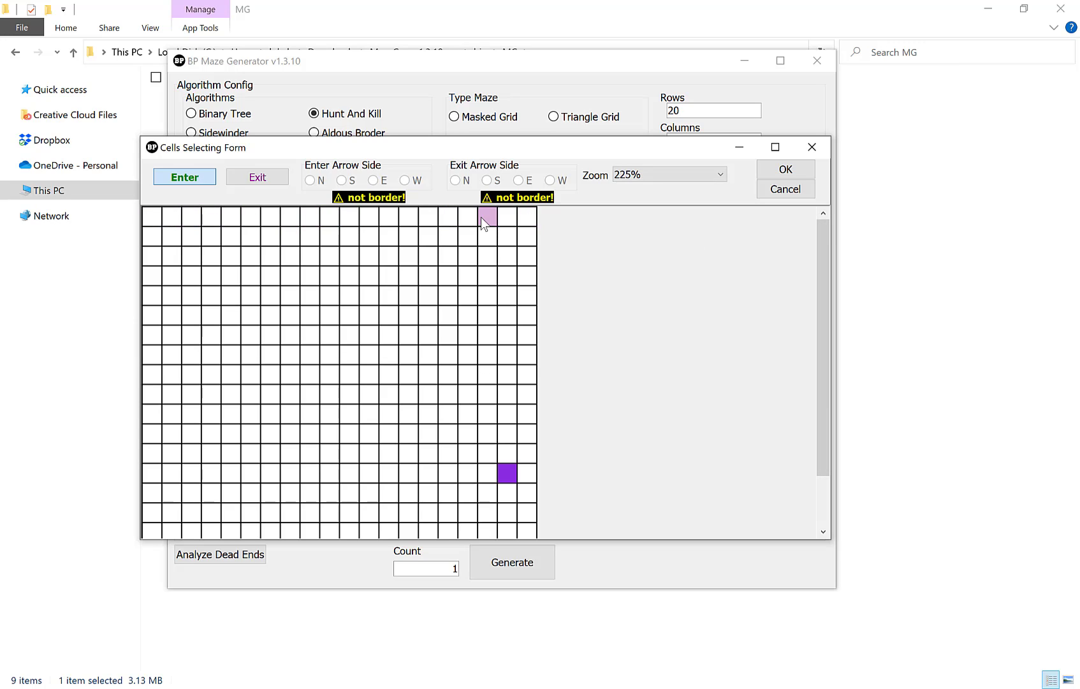
left_click(146, 216)
left_click(257, 180)
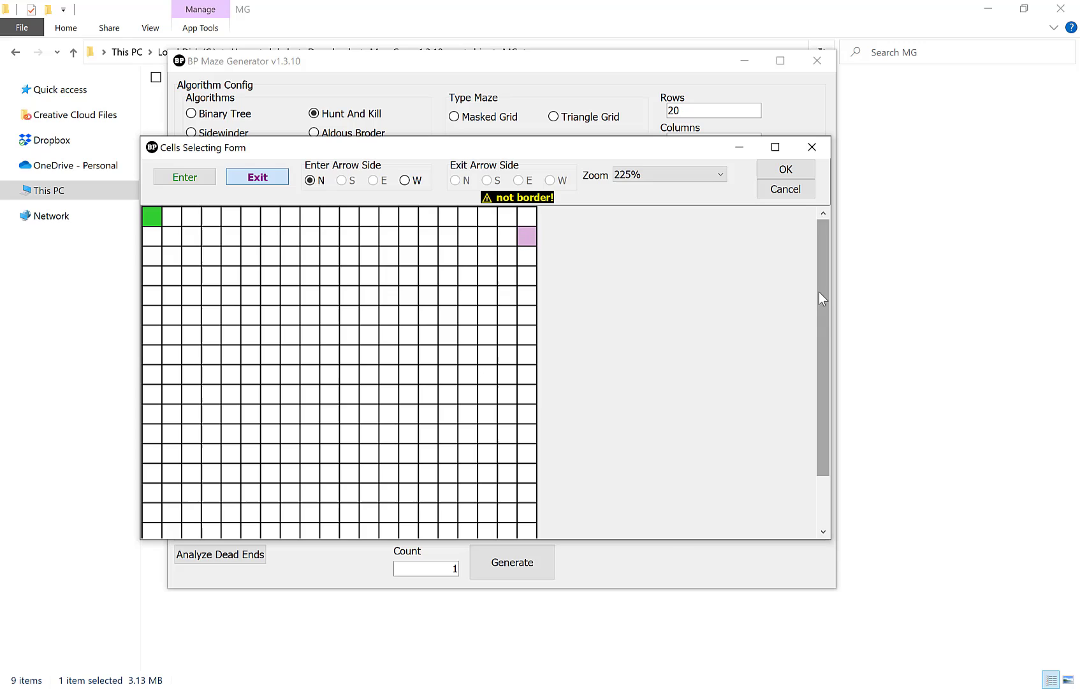
left_click_drag(819, 291, 774, 472)
left_click(527, 529)
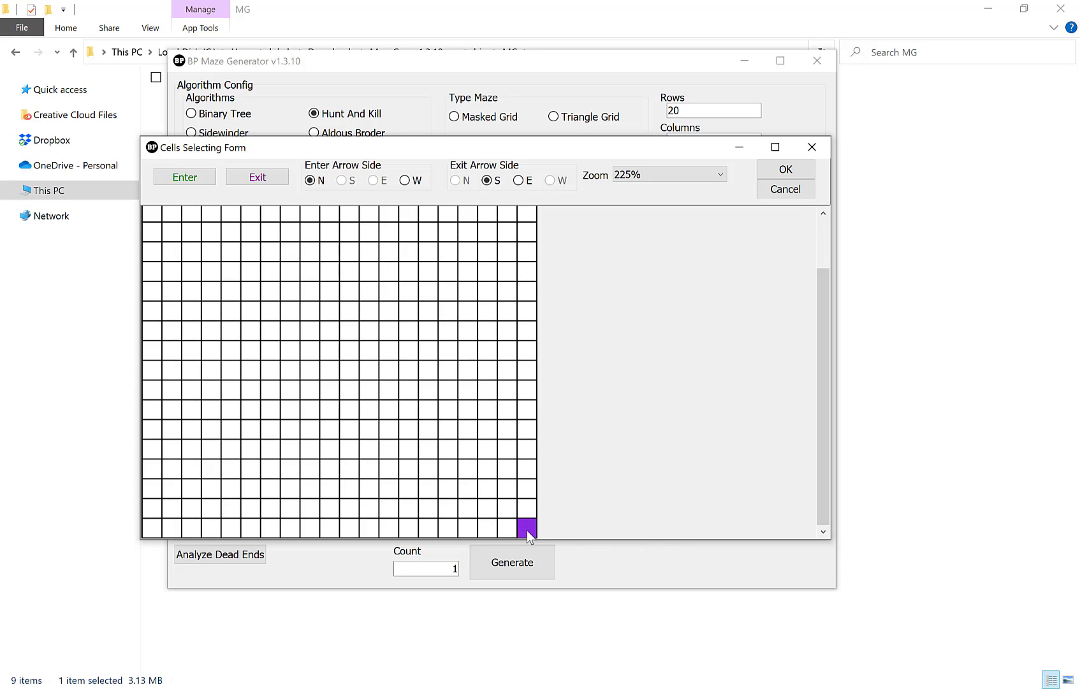
left_click(784, 169)
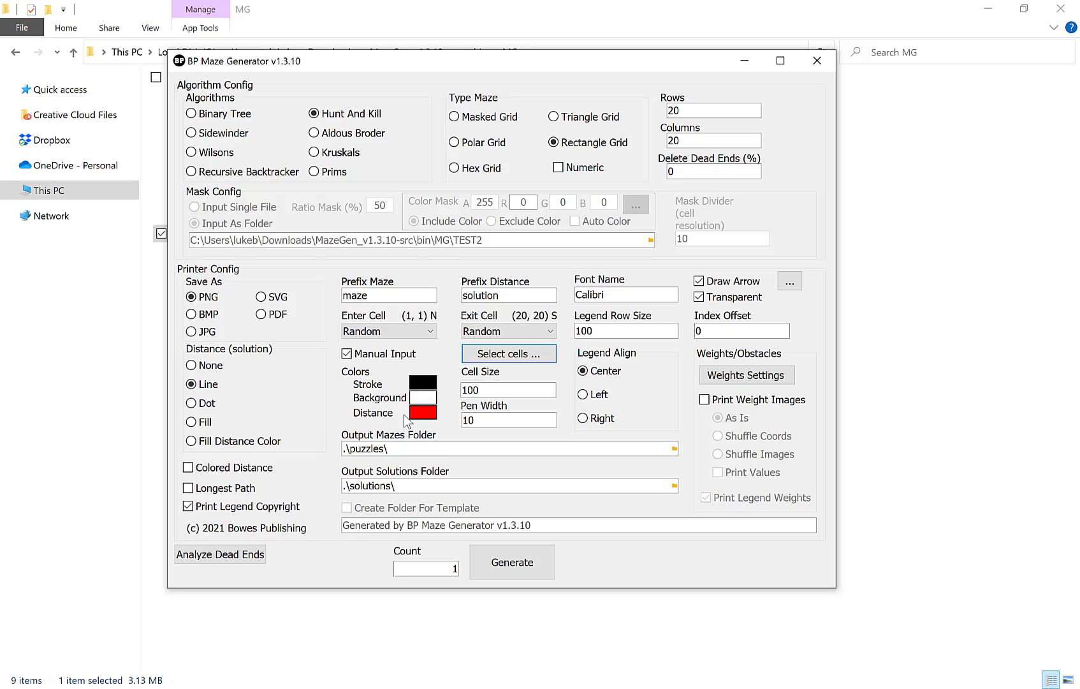
Choose grey from the basic colours for the Distance solution line.
left_click(423, 418)
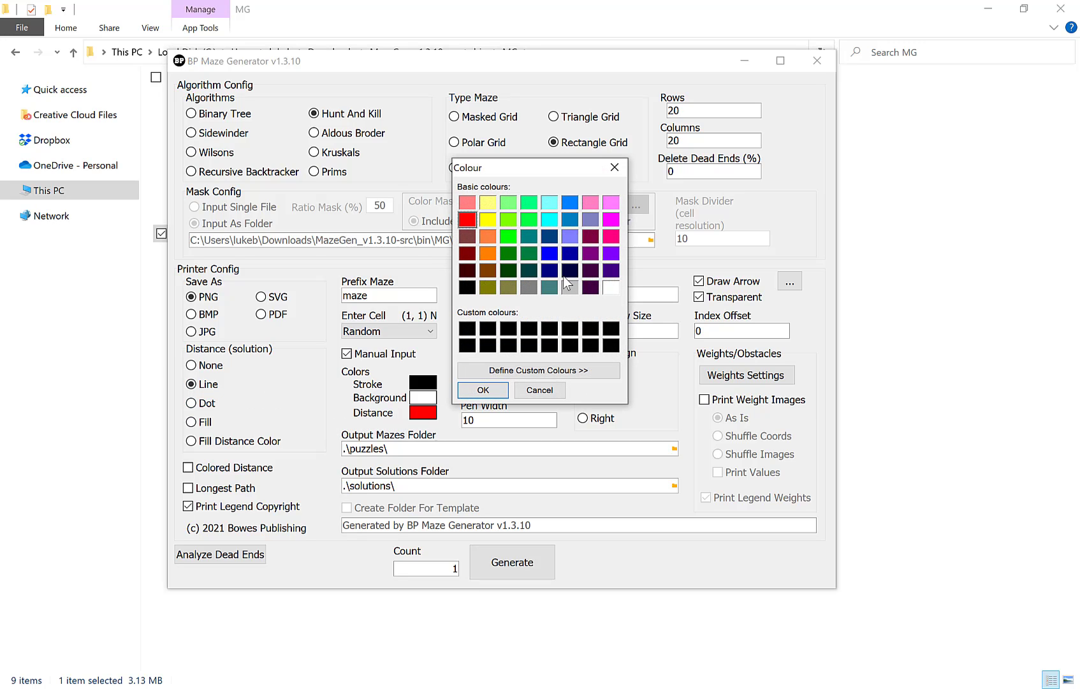
left_click_drag(536, 165, 636, 185)
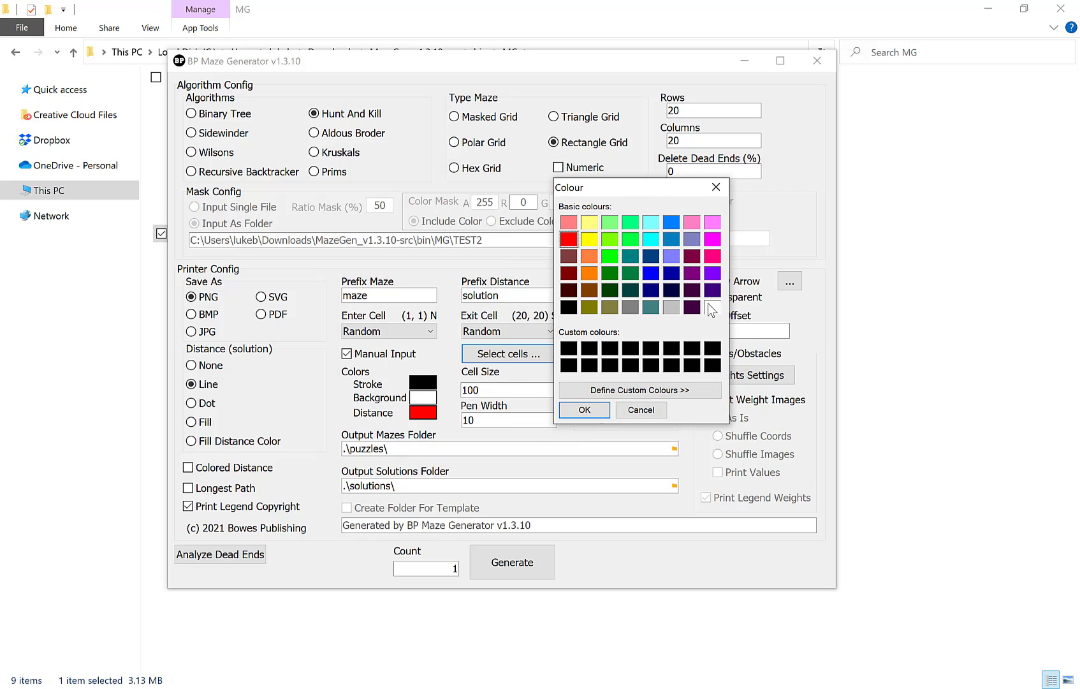
left_click(630, 306)
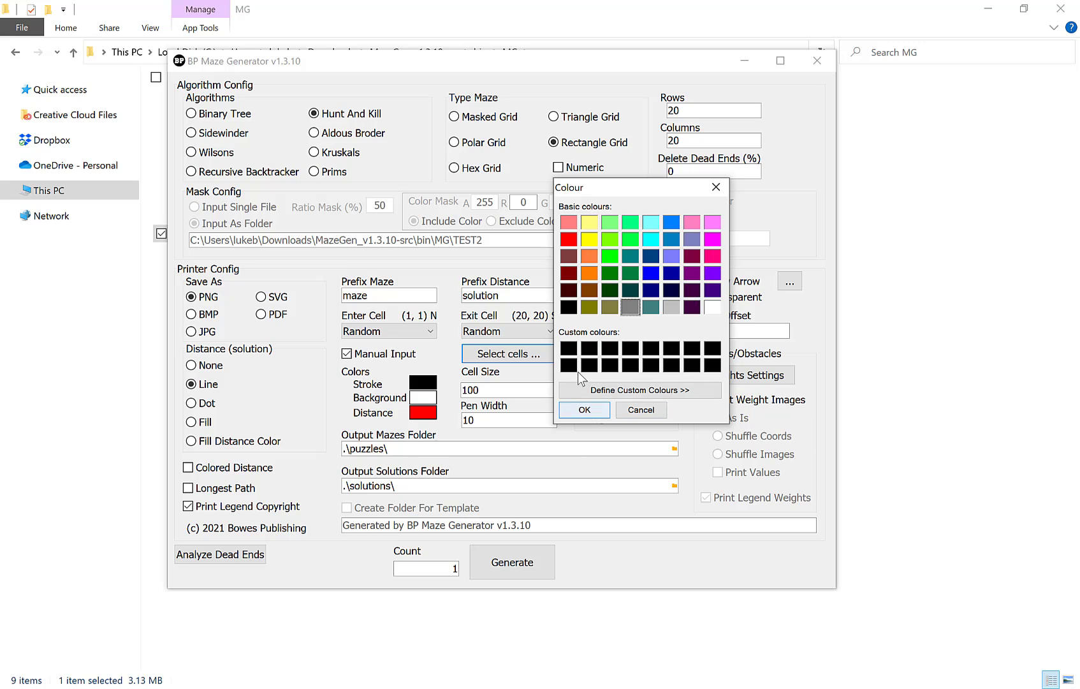
left_click(581, 410)
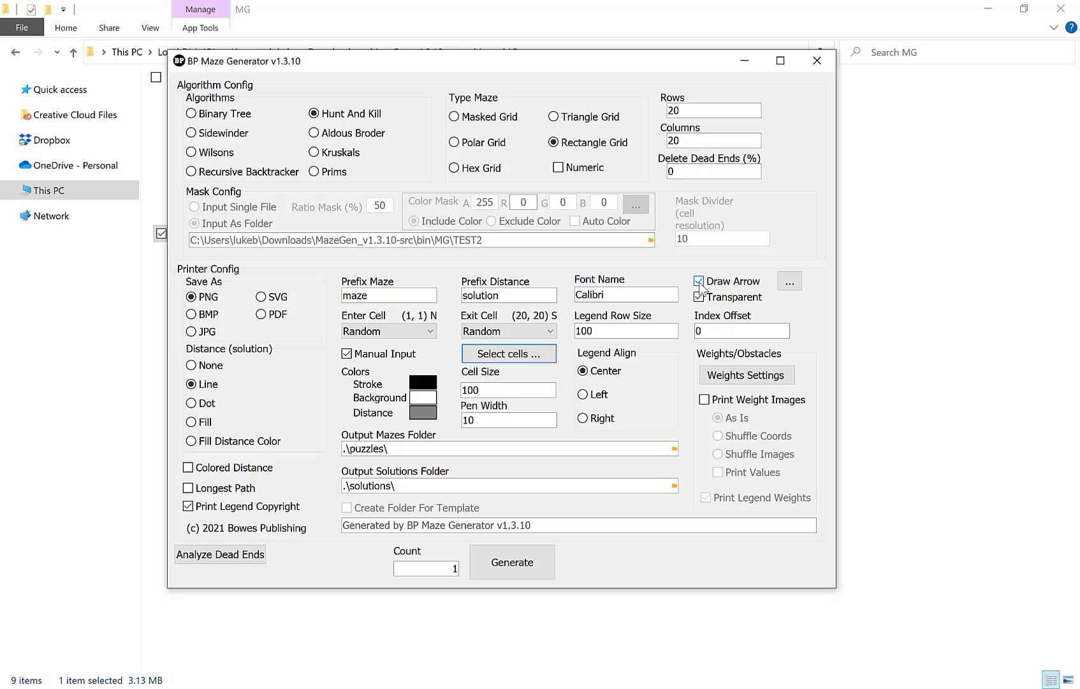
Give the arrows a 32 px tail width and about x2.17 scale, then save.
left_click(790, 288)
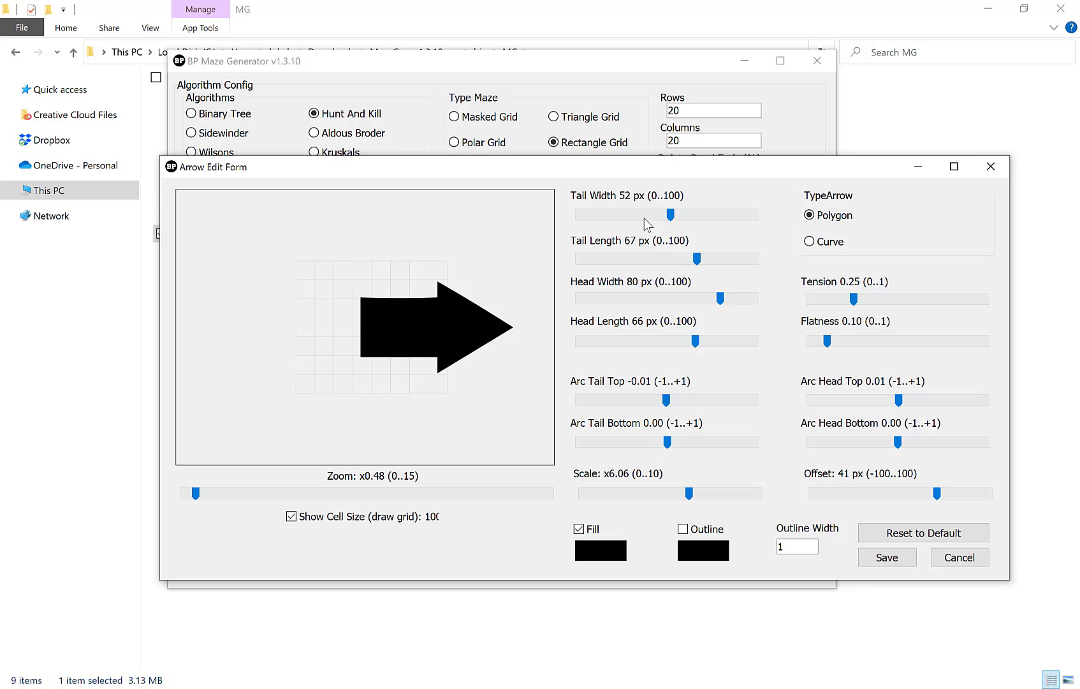
left_click_drag(690, 495, 644, 492)
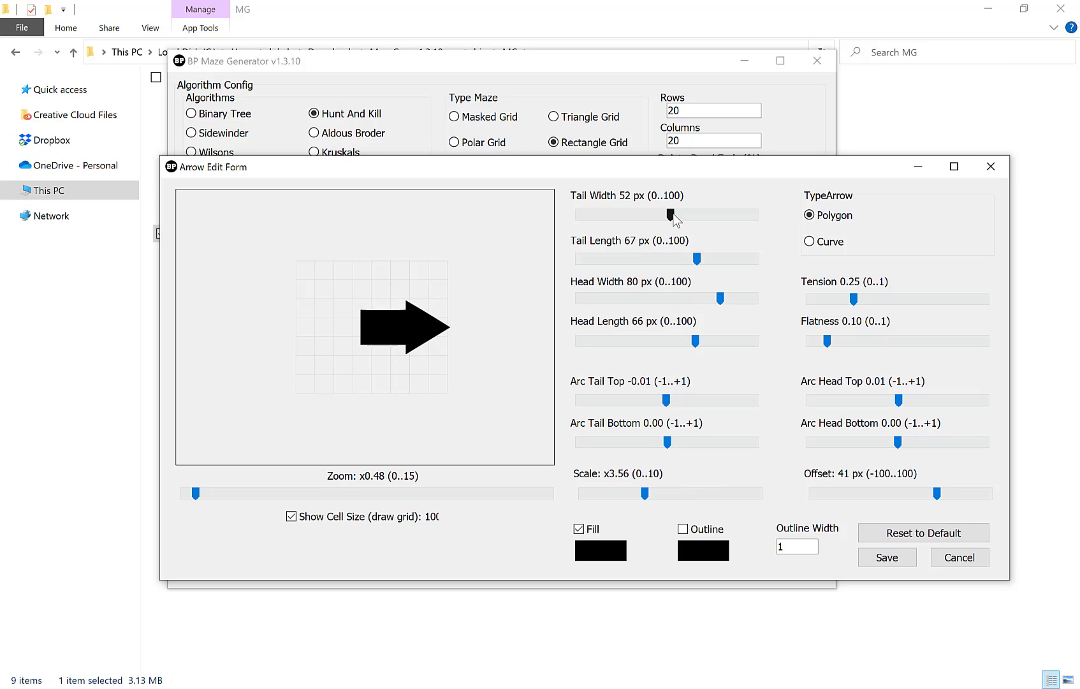
left_click_drag(670, 215, 636, 217)
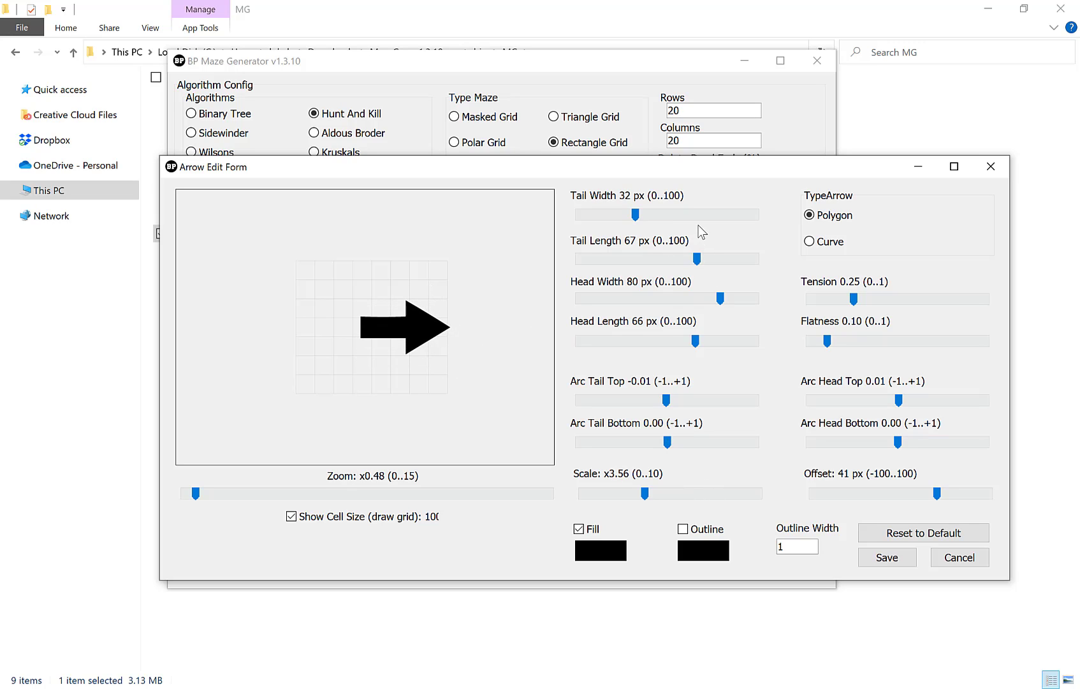
left_click_drag(642, 499, 621, 499)
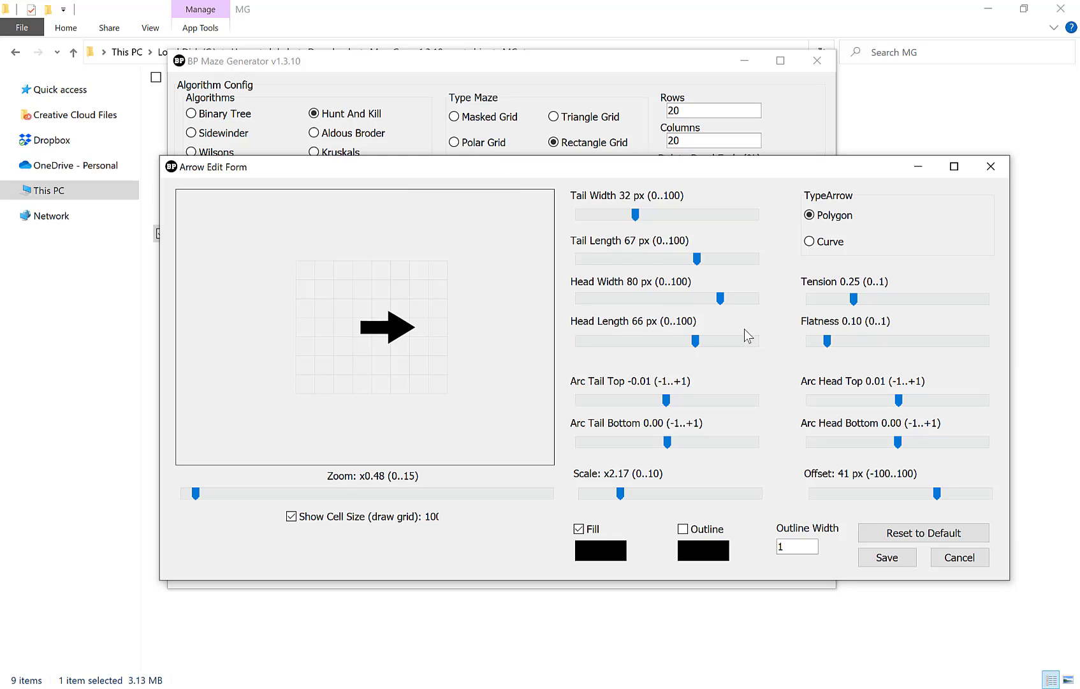
left_click(887, 558)
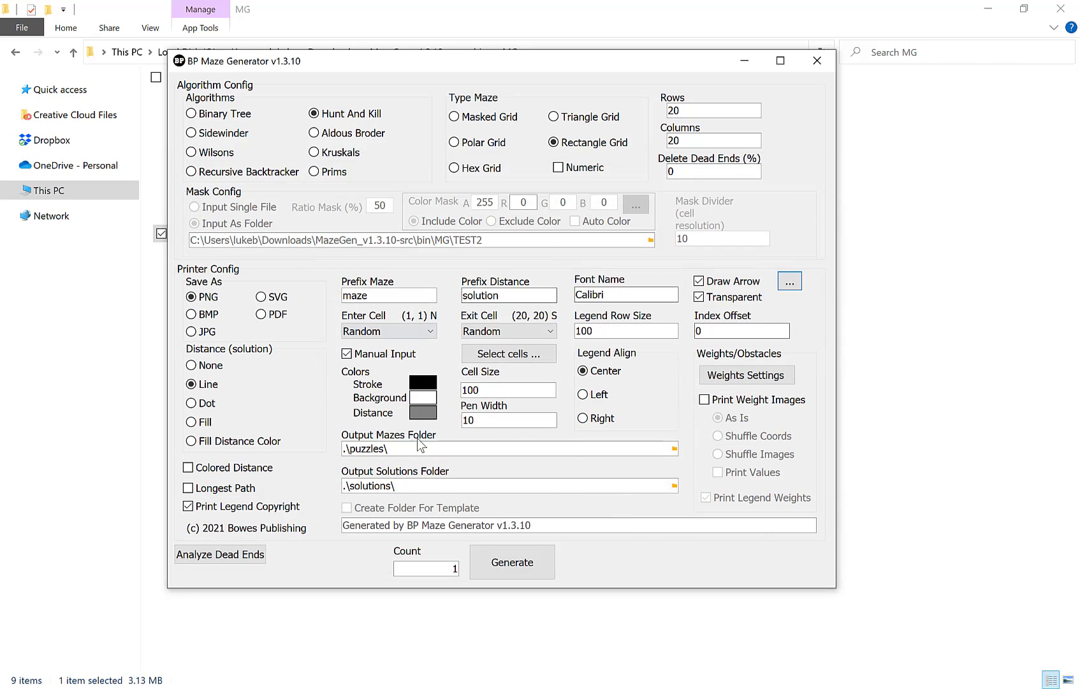
Generate a single maze with the count left at 1.
left_click_drag(440, 568, 462, 567)
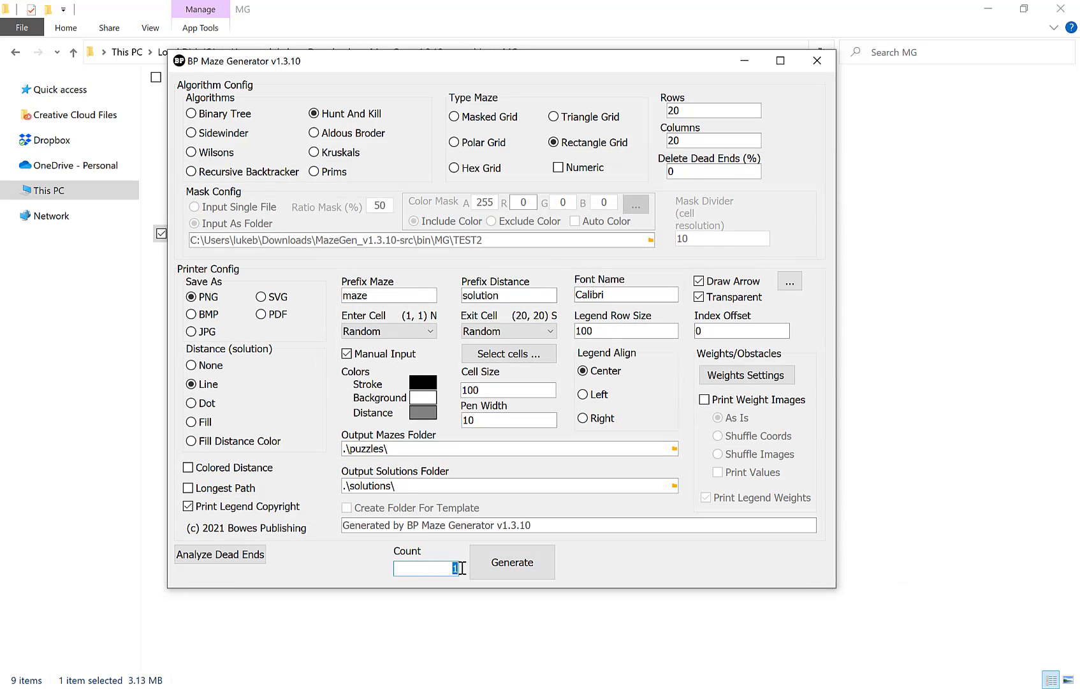
left_click(513, 572)
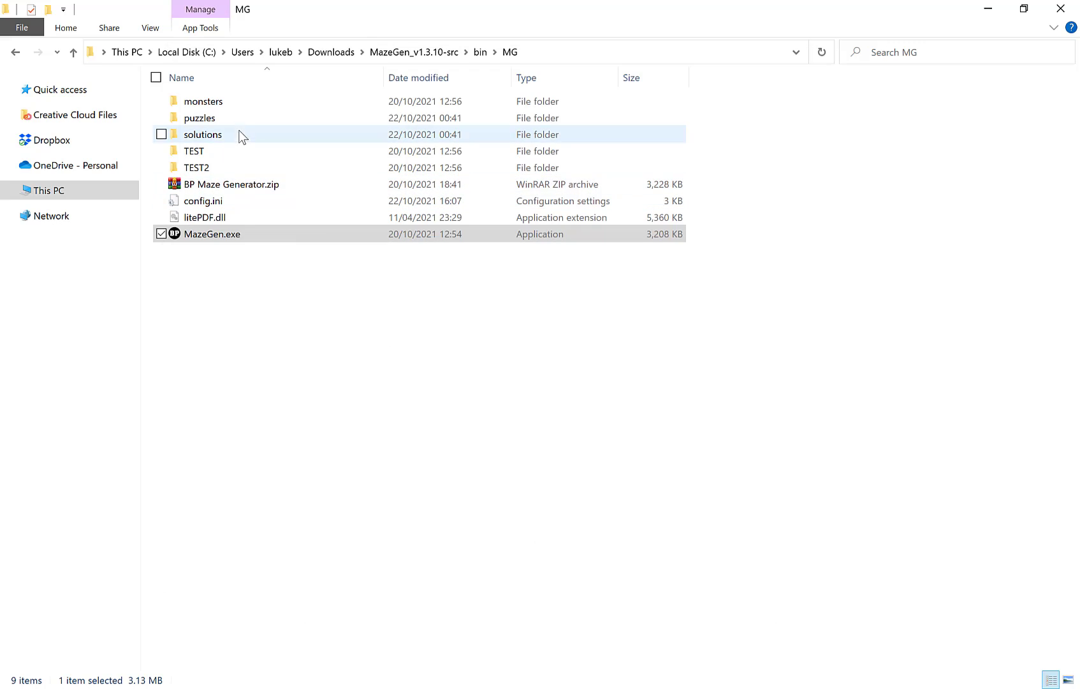
Open the solutions folder and preview solution0.png, then close the preview.
double_click(224, 133)
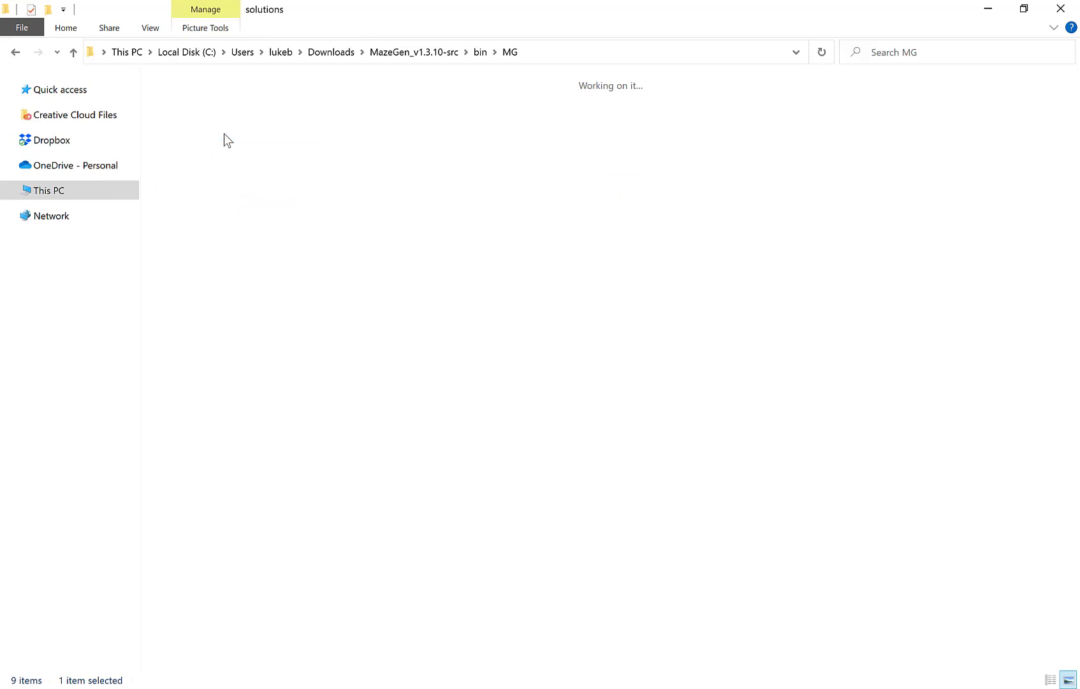
left_click(209, 114)
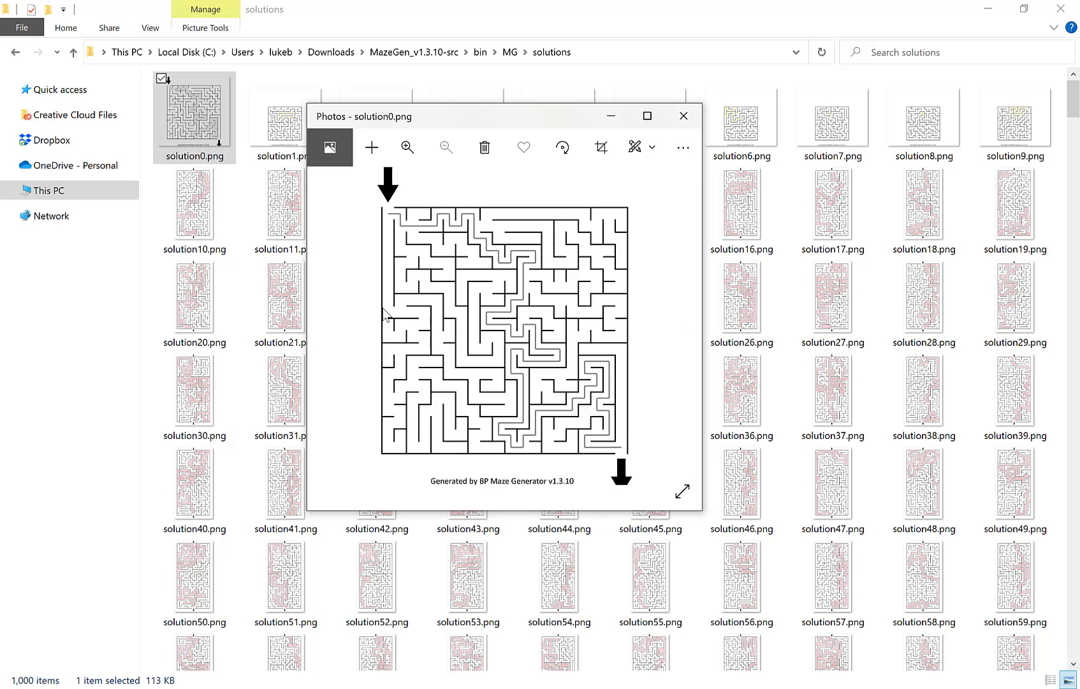
left_click(693, 123)
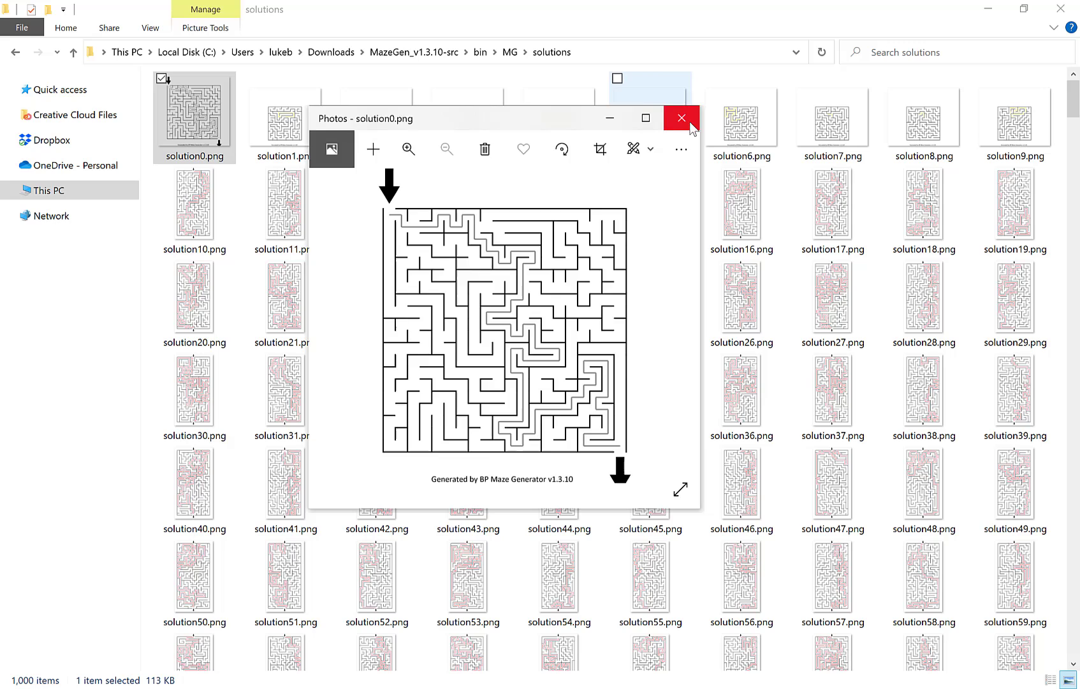
Set the arrow offset to -73 px, save it, and regenerate the maze.
key("alt+Tab")
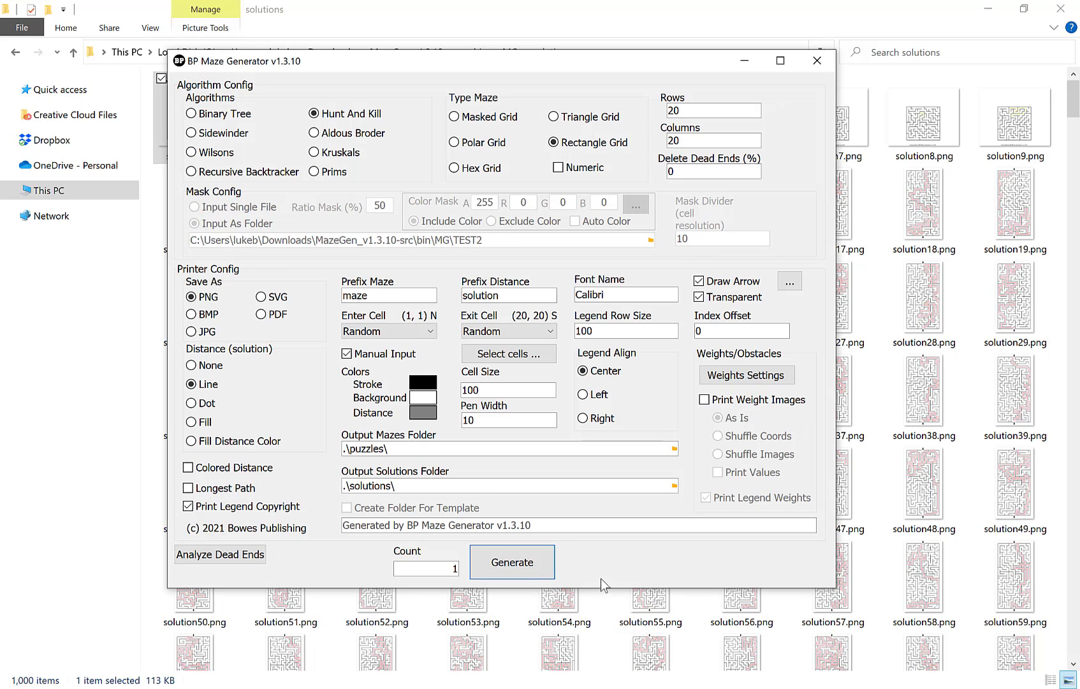
left_click(789, 282)
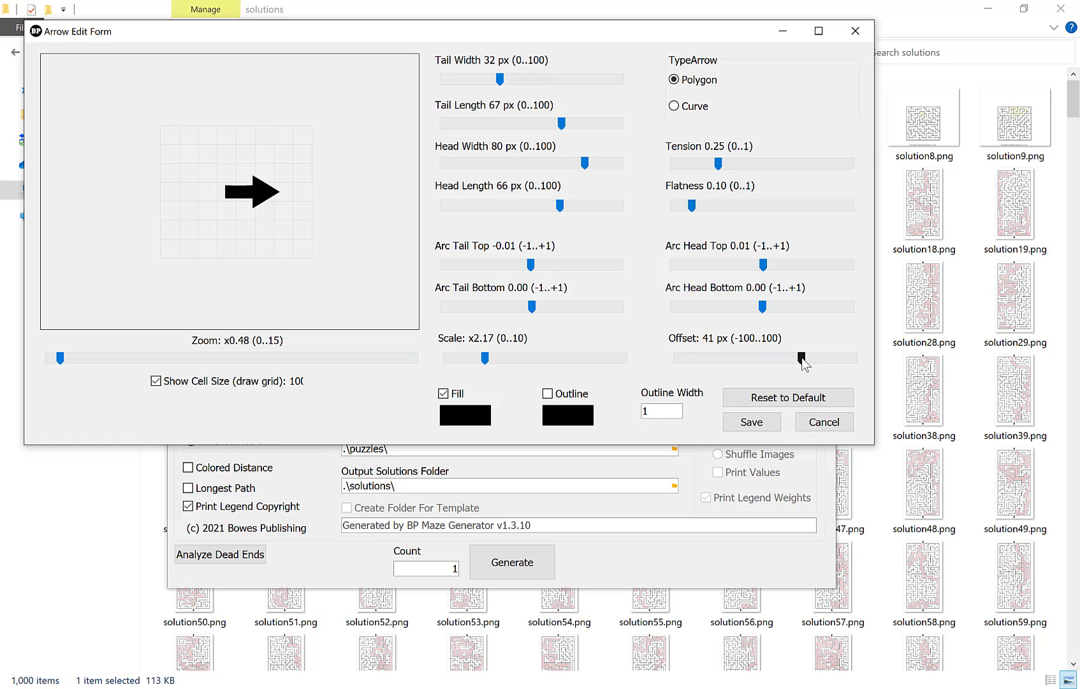
left_click_drag(803, 357, 701, 358)
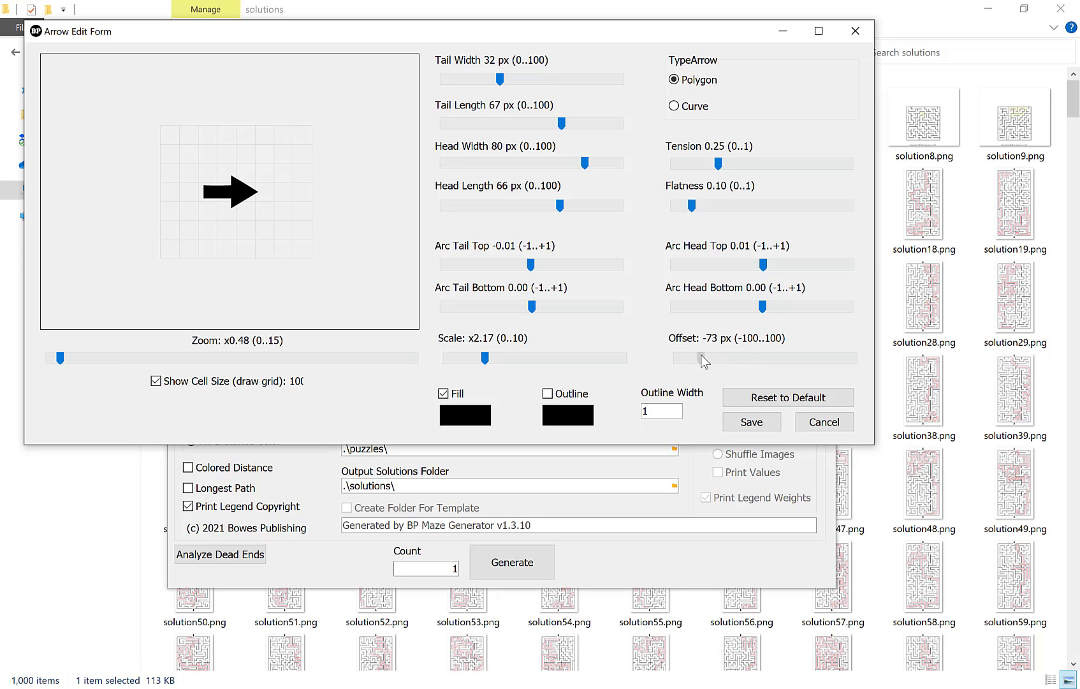
left_click(751, 422)
left_click(504, 561)
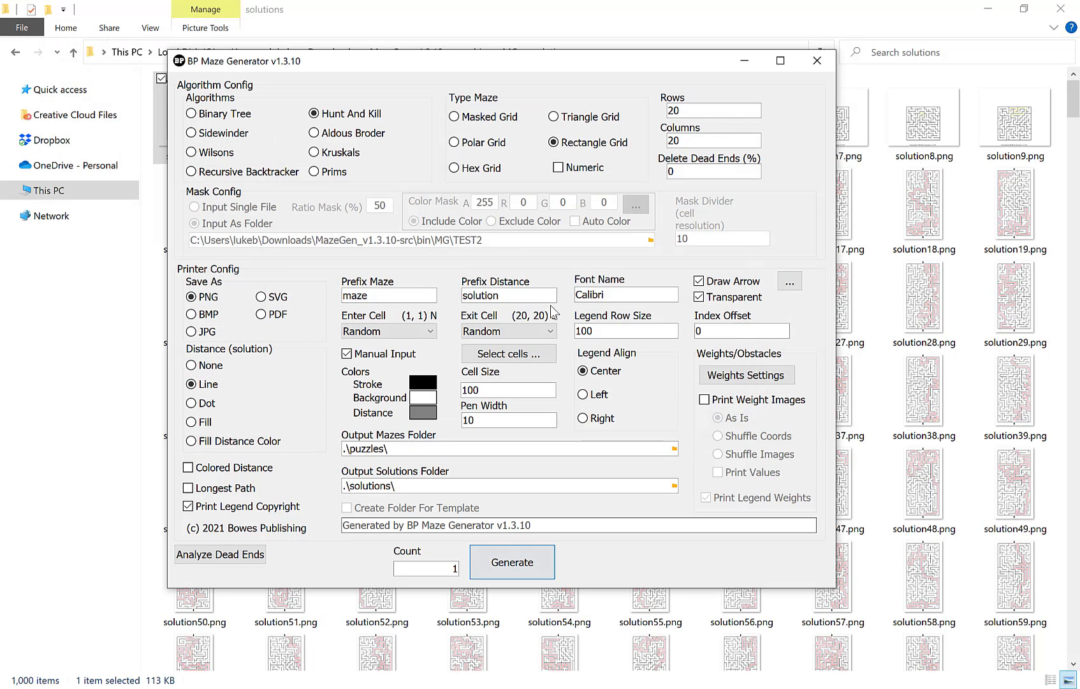
Check the regenerated solution0.png in the solutions folder.
left_click(410, 18)
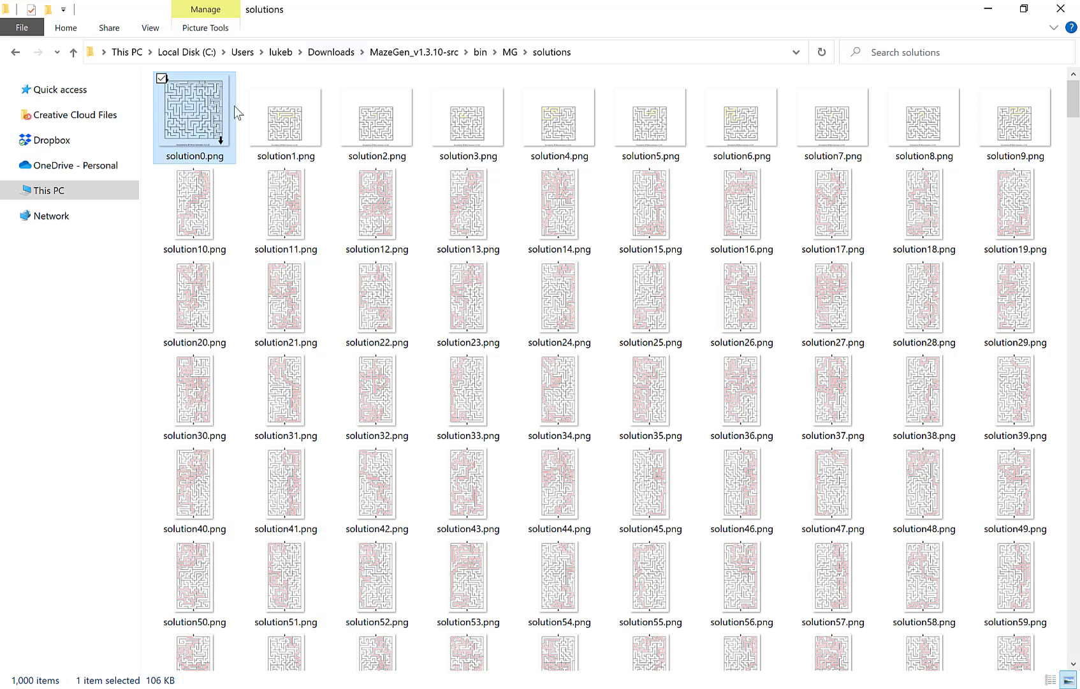
double_click(201, 98)
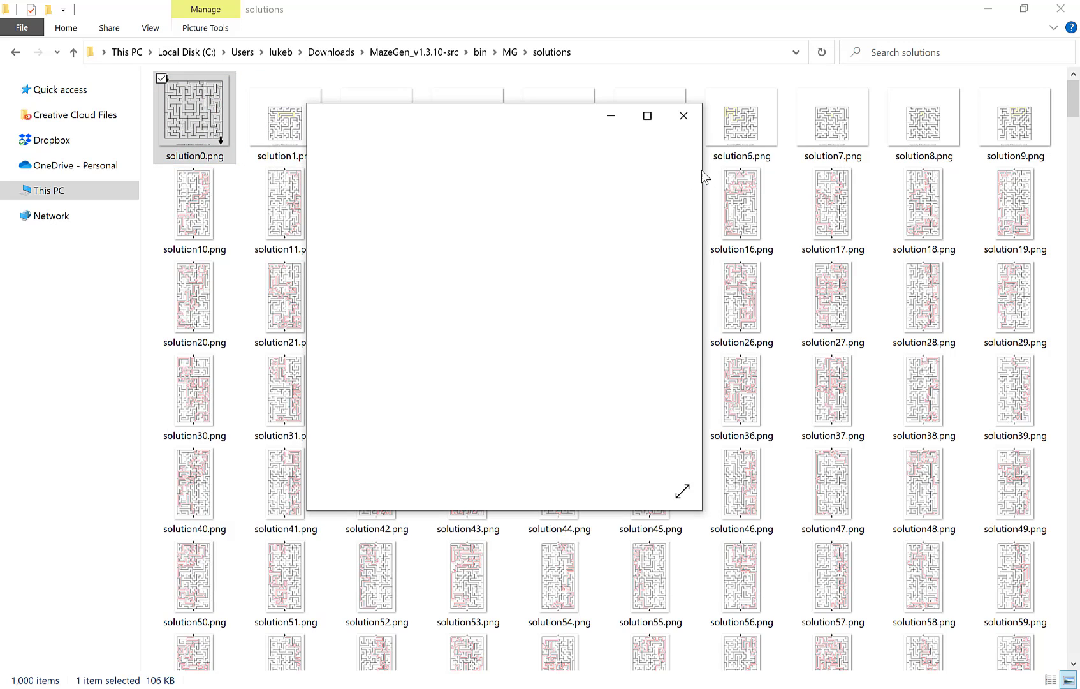
left_click(683, 117)
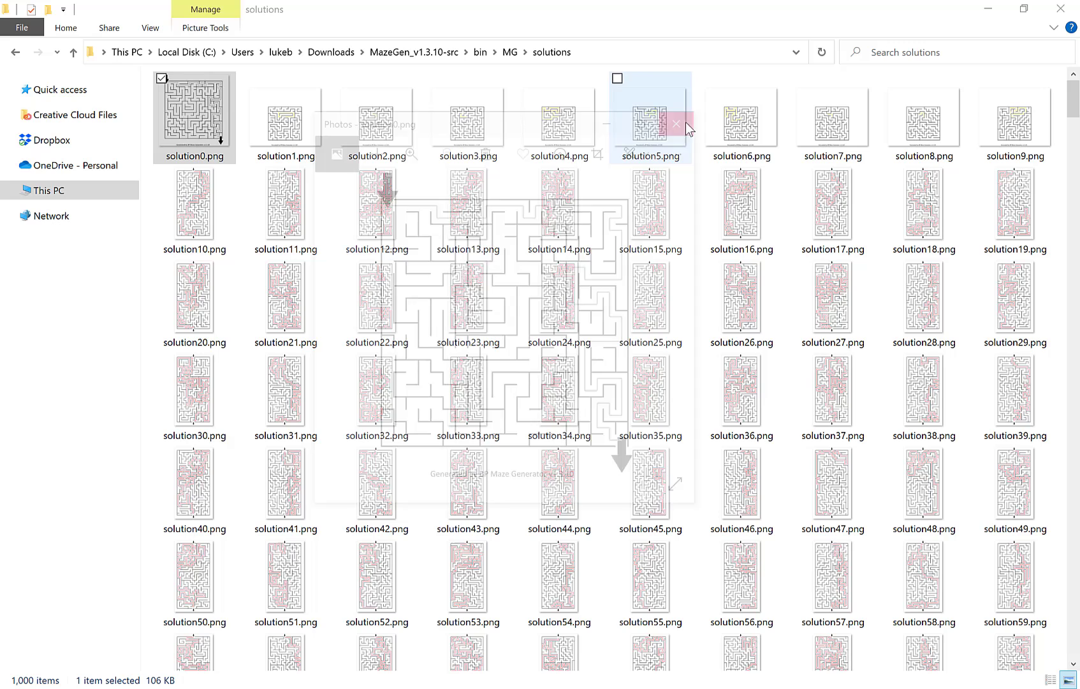
Change the arrow offset to 1 px and scale to x1.67, save, and regenerate.
key("alt+Tab")
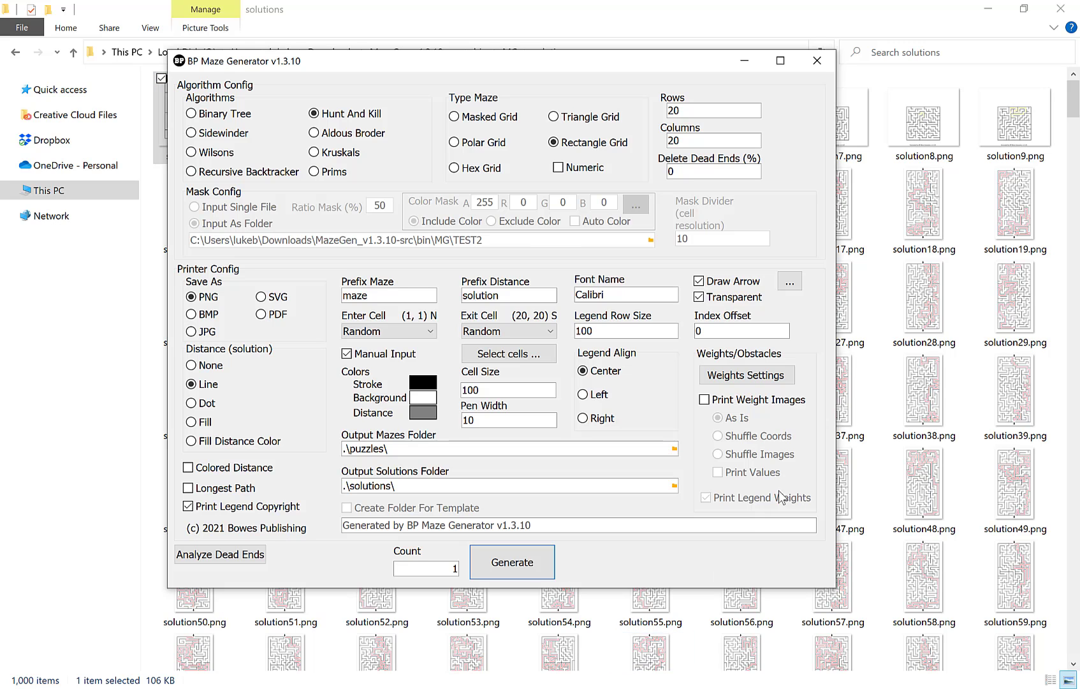
left_click(789, 281)
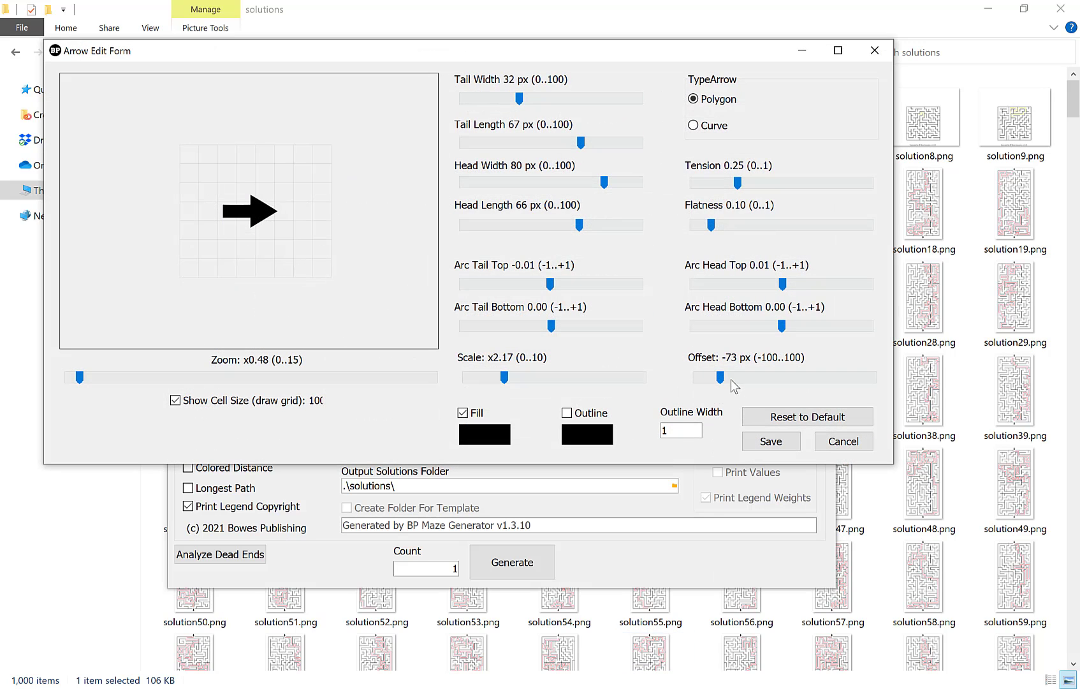
left_click_drag(723, 376, 785, 376)
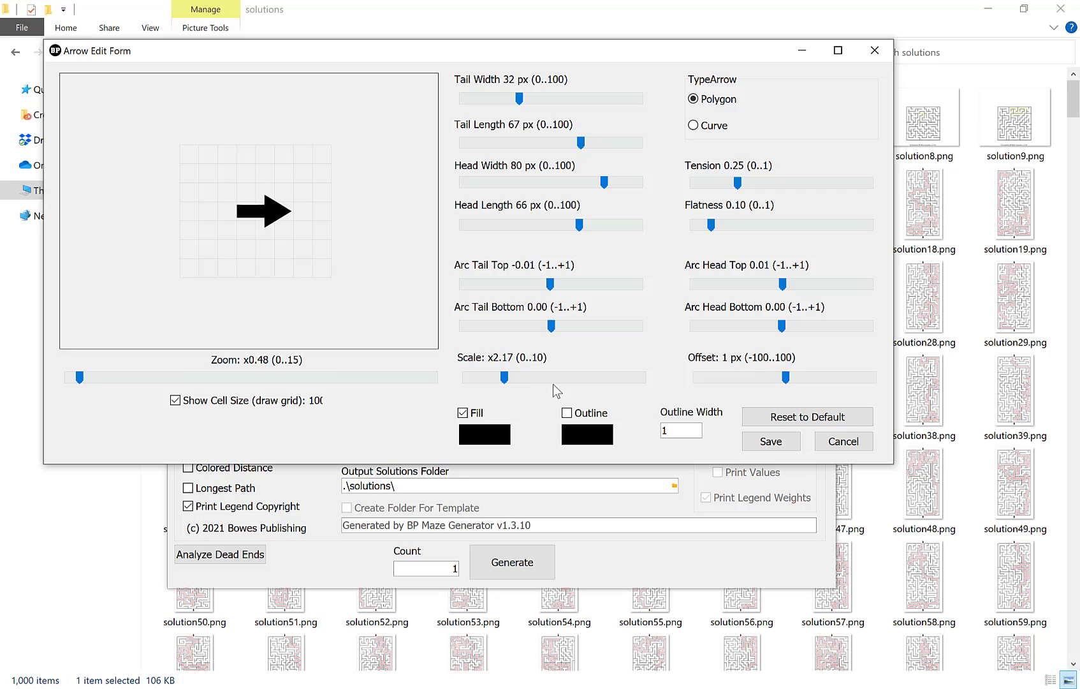
left_click_drag(501, 377, 494, 377)
left_click(768, 441)
left_click(507, 564)
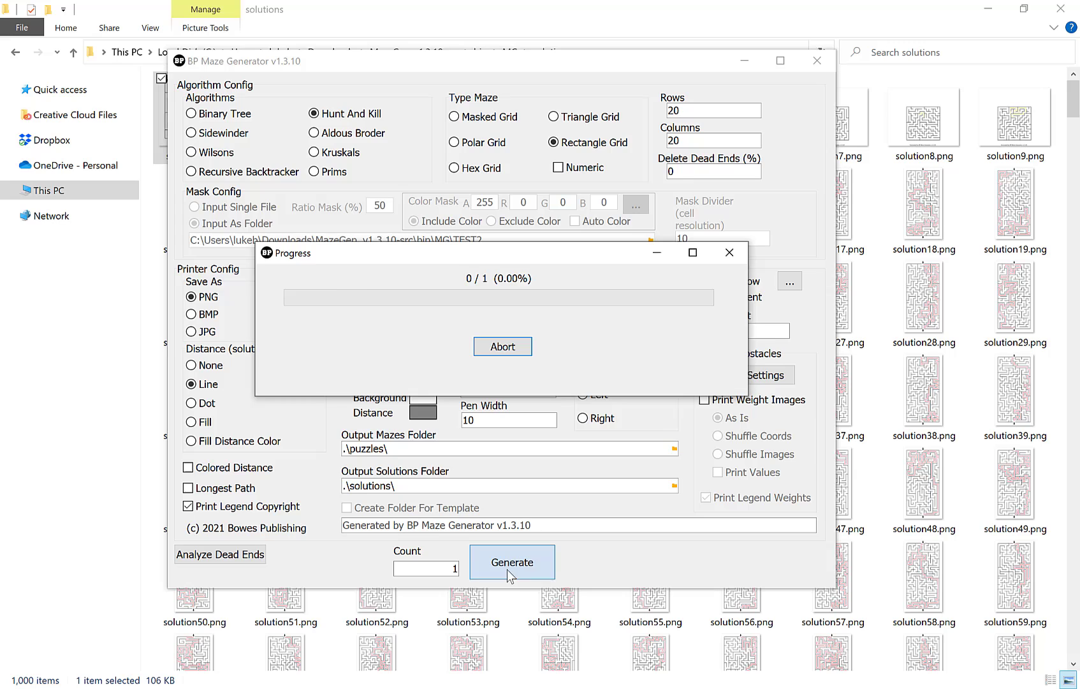
left_click(425, 11)
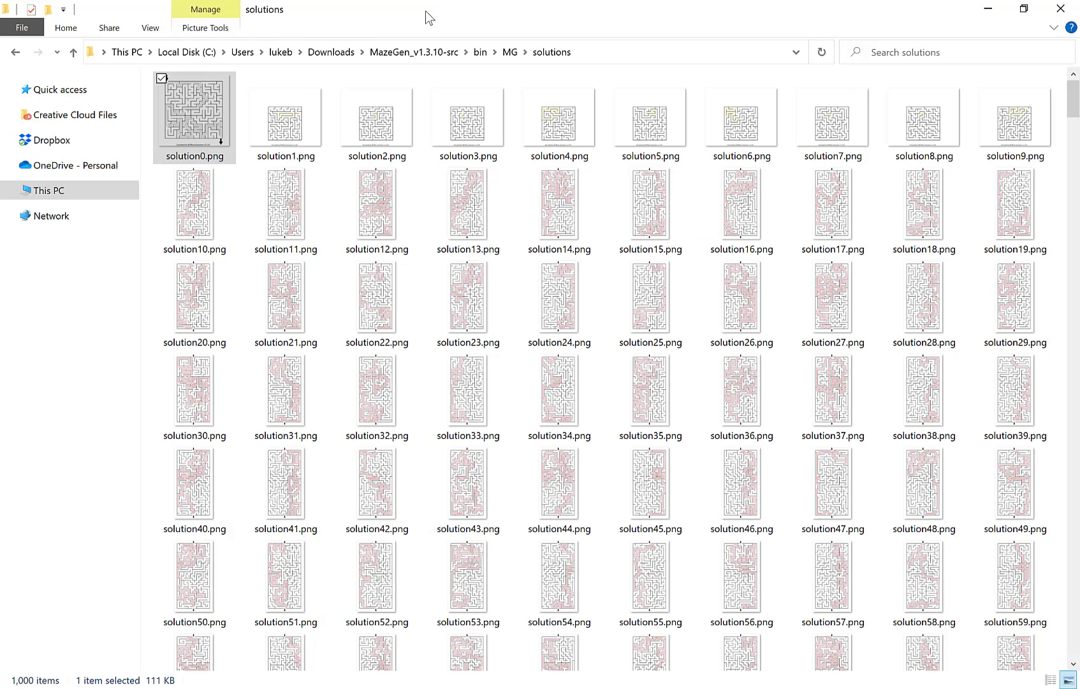
double_click(200, 104)
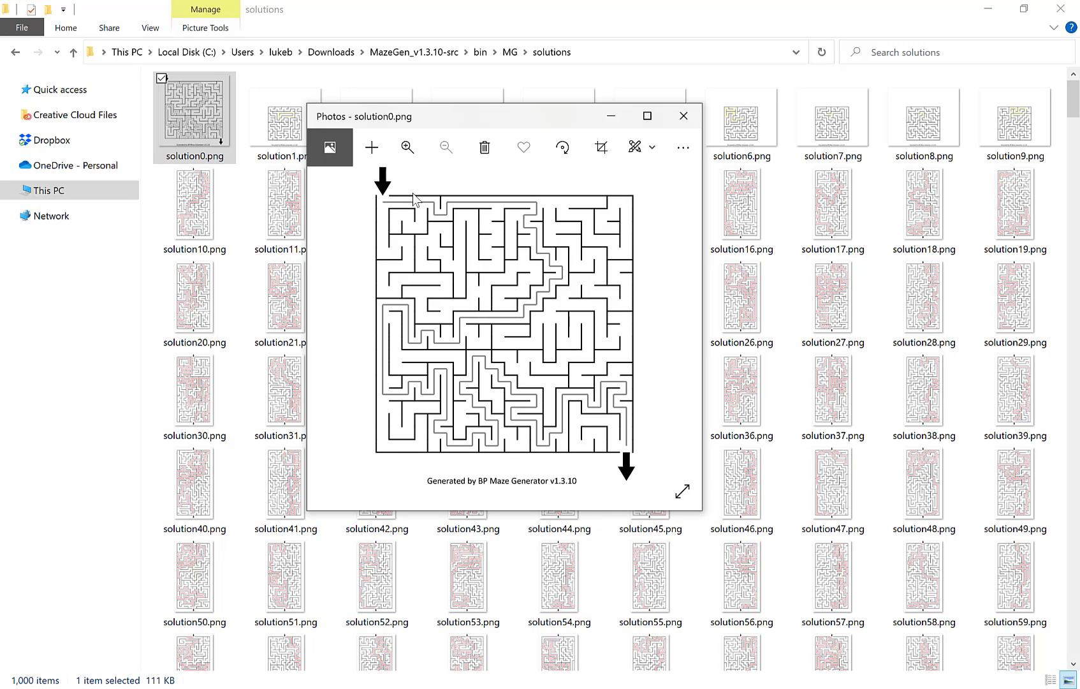
left_click(687, 125)
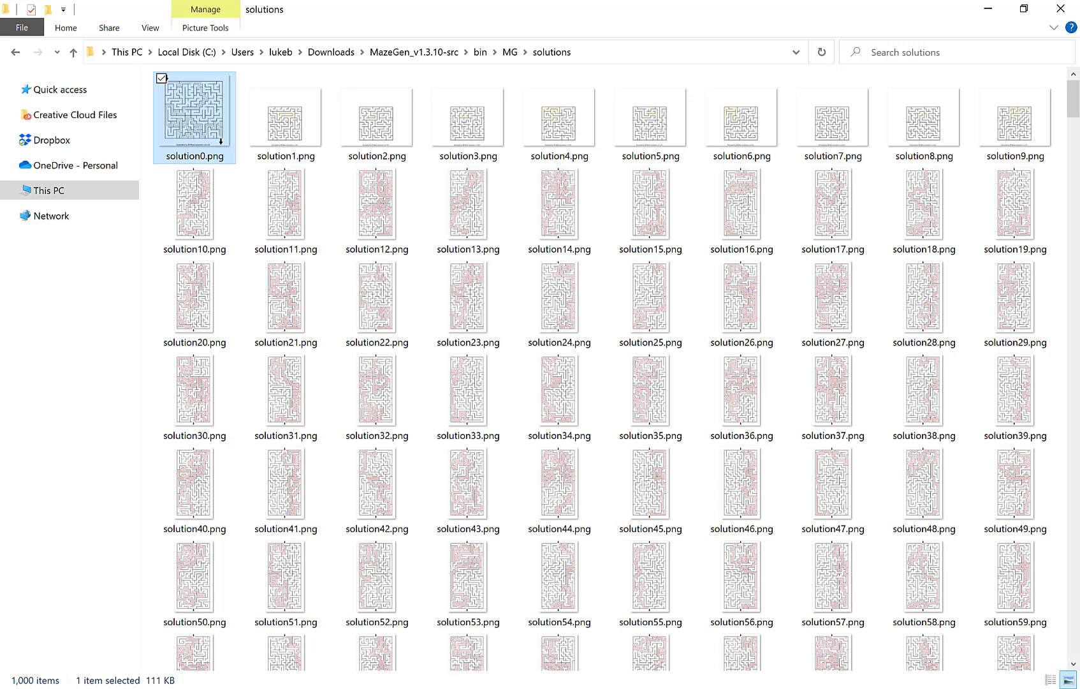
Bring BP Maze Generator back in front of the solutions folder.
key("alt+Tab")
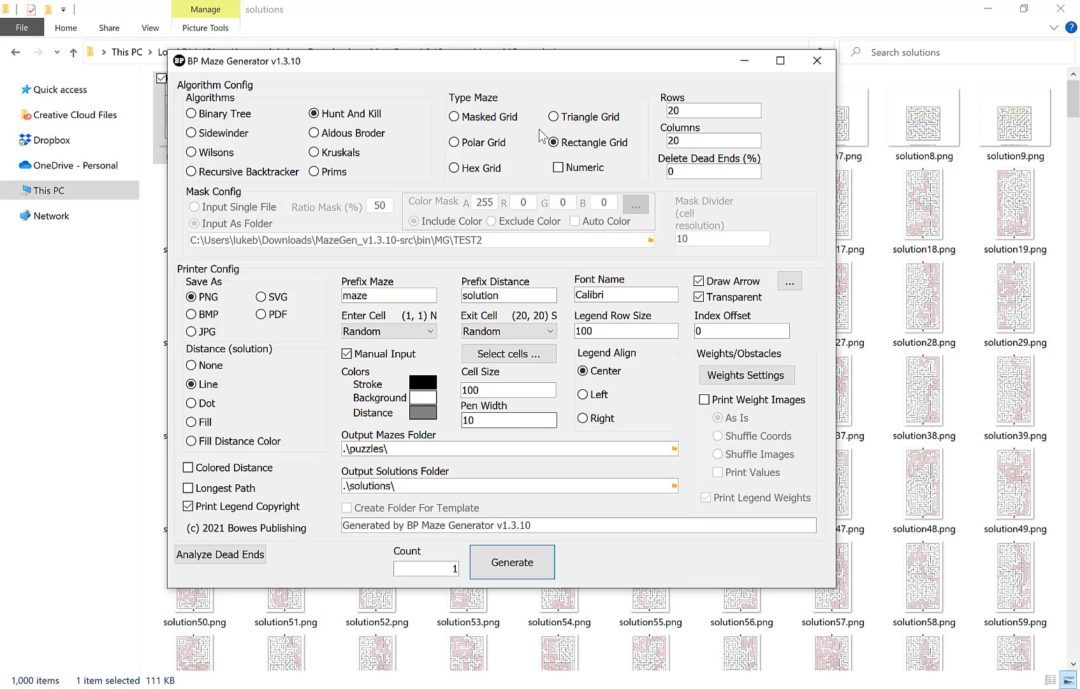
Change the pen width from 10 to 50, regenerate one maze, and preview solution0.png's thicker walls.
left_click_drag(462, 62, 564, 65)
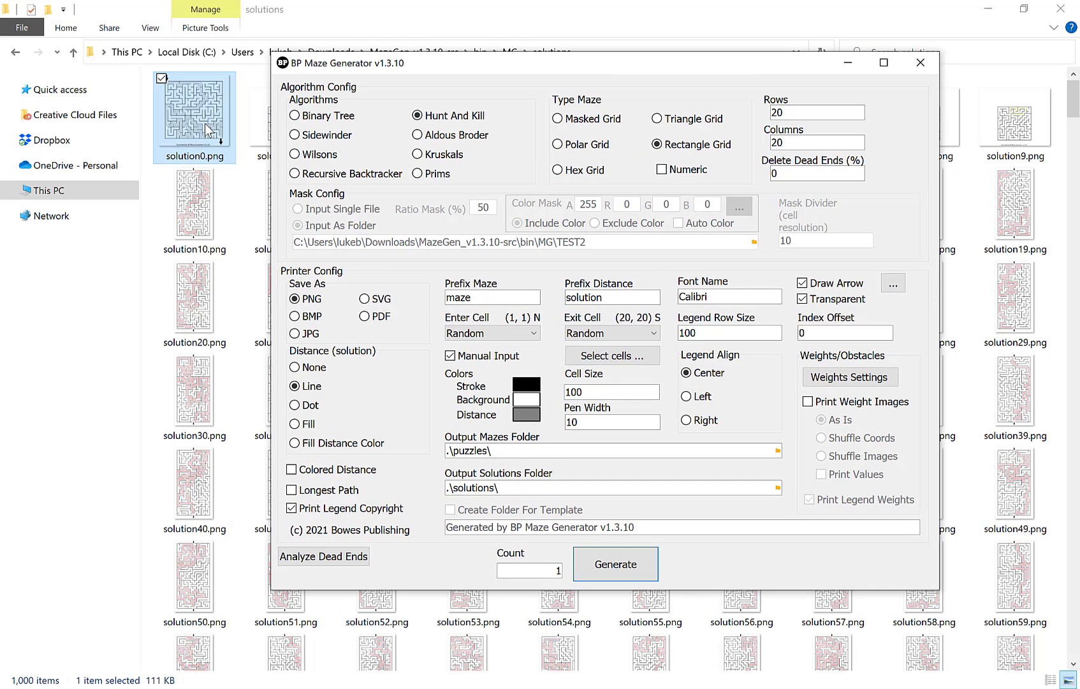
double_click(610, 421)
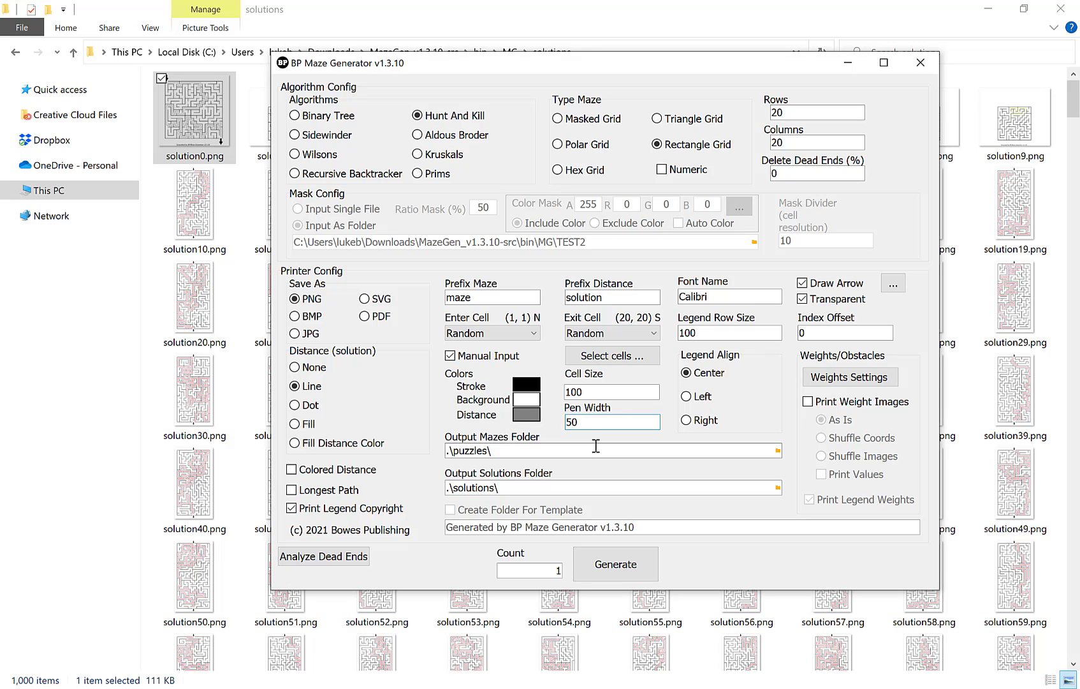
left_click(628, 563)
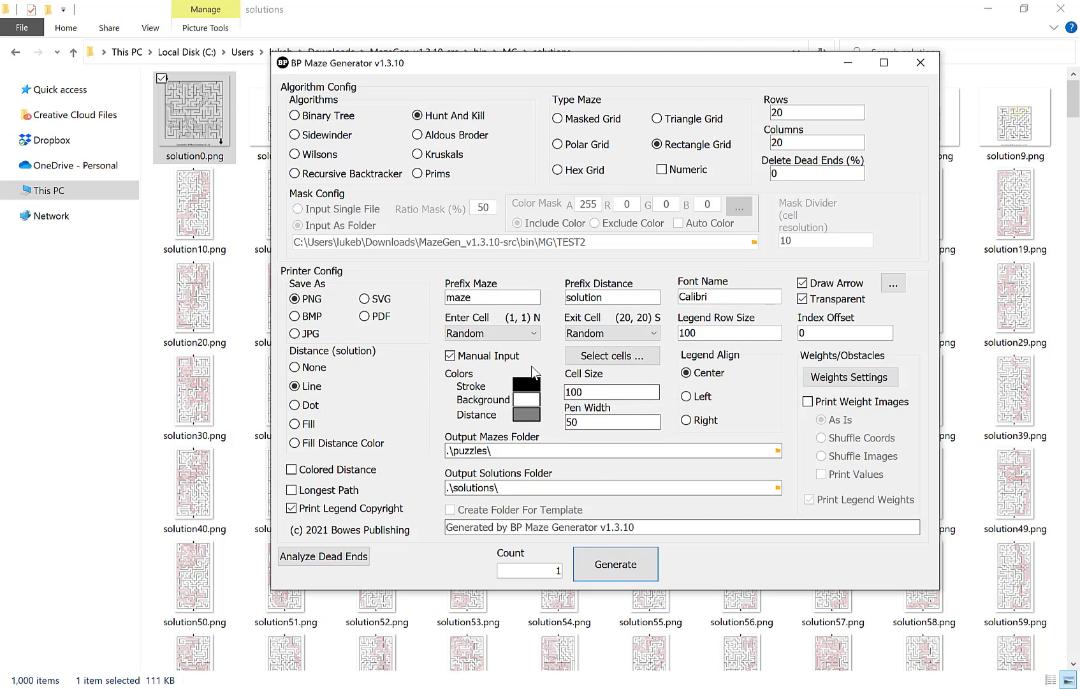
double_click(205, 122)
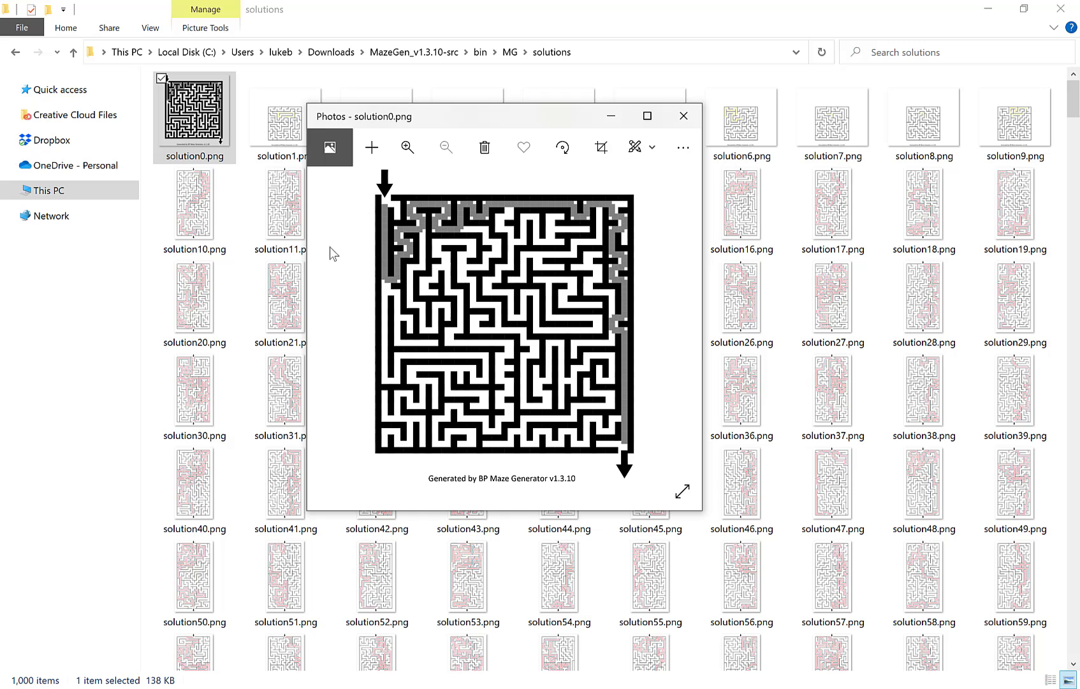
left_click(683, 116)
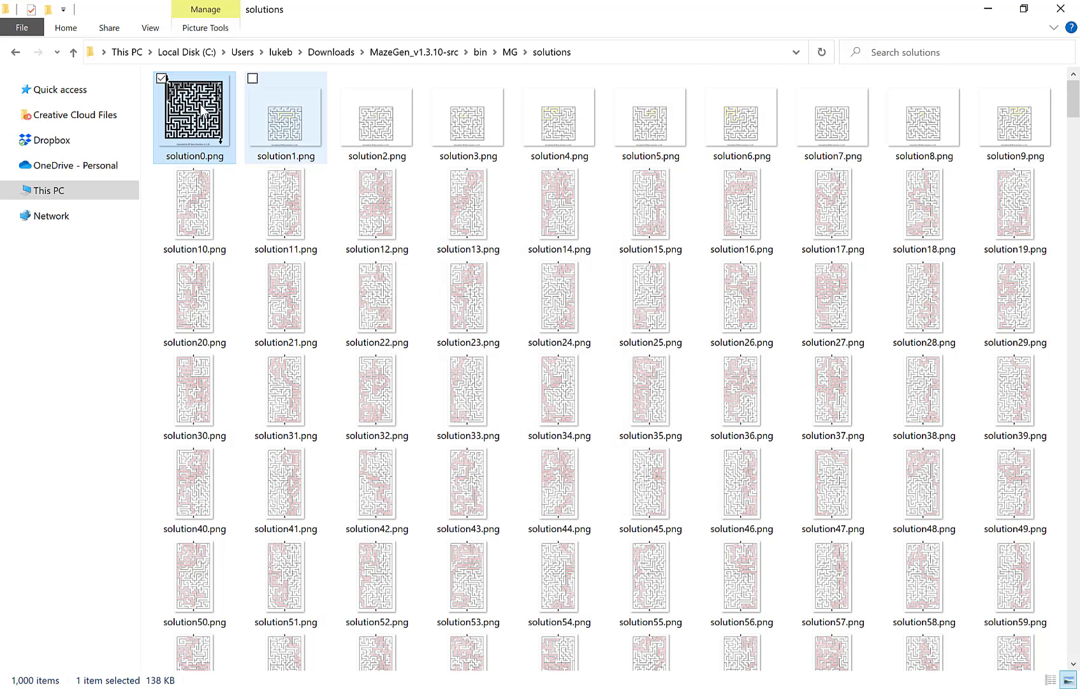
Bring the maze generator forward and clear the generated-by footer text in the legend settings.
left_click(637, 687)
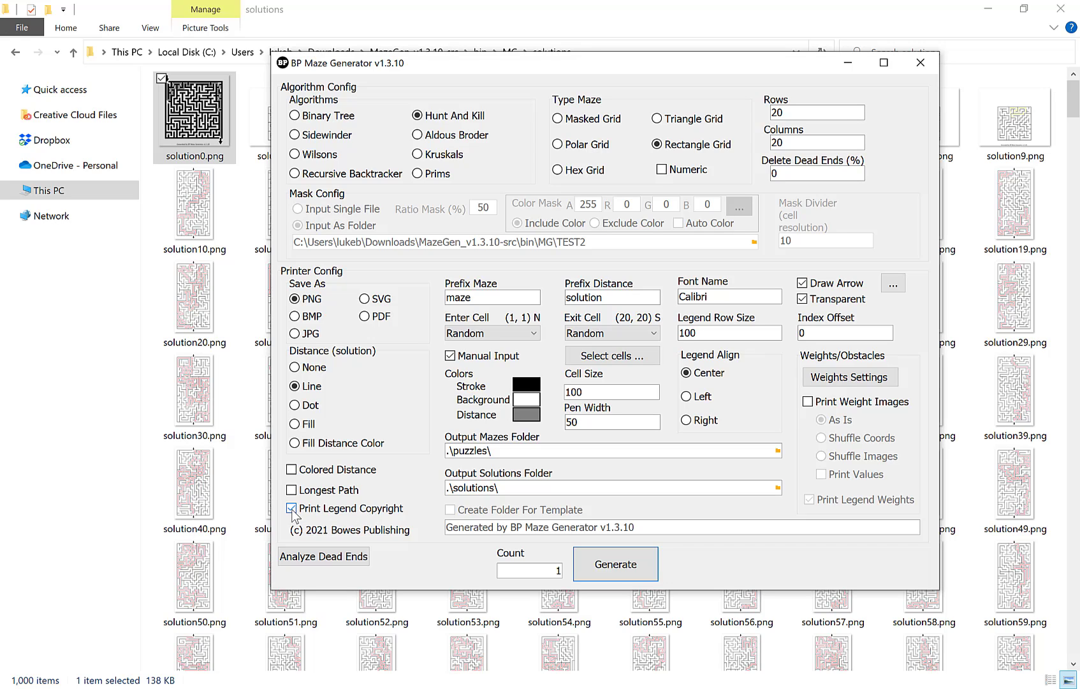
triple_click(573, 527)
key("BackSpace")
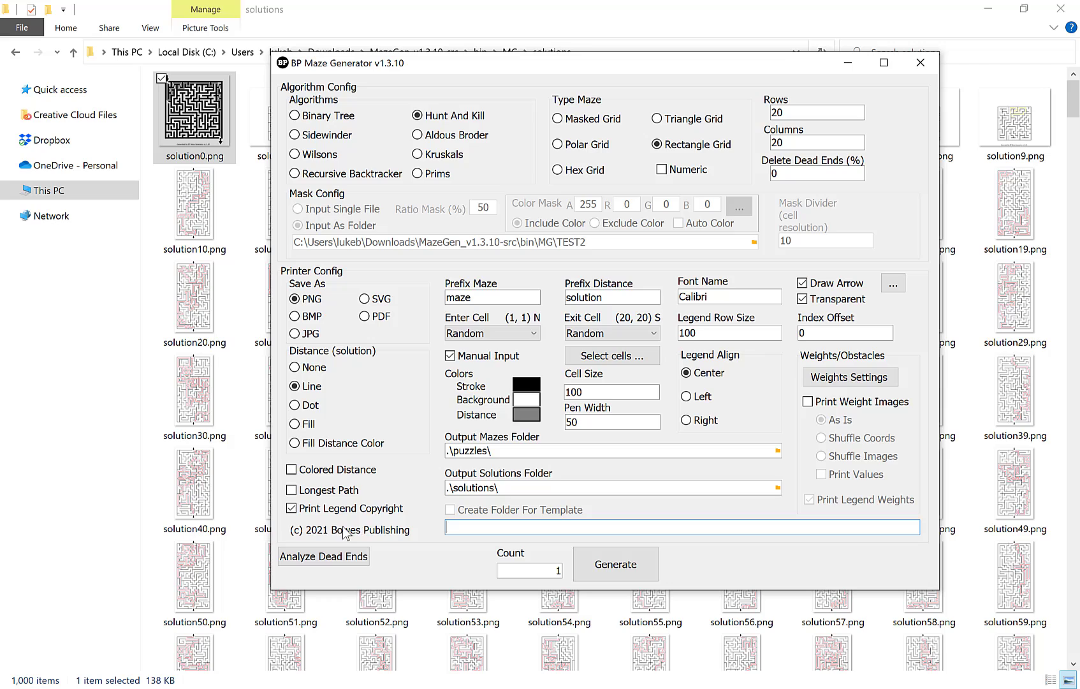
left_click(723, 296)
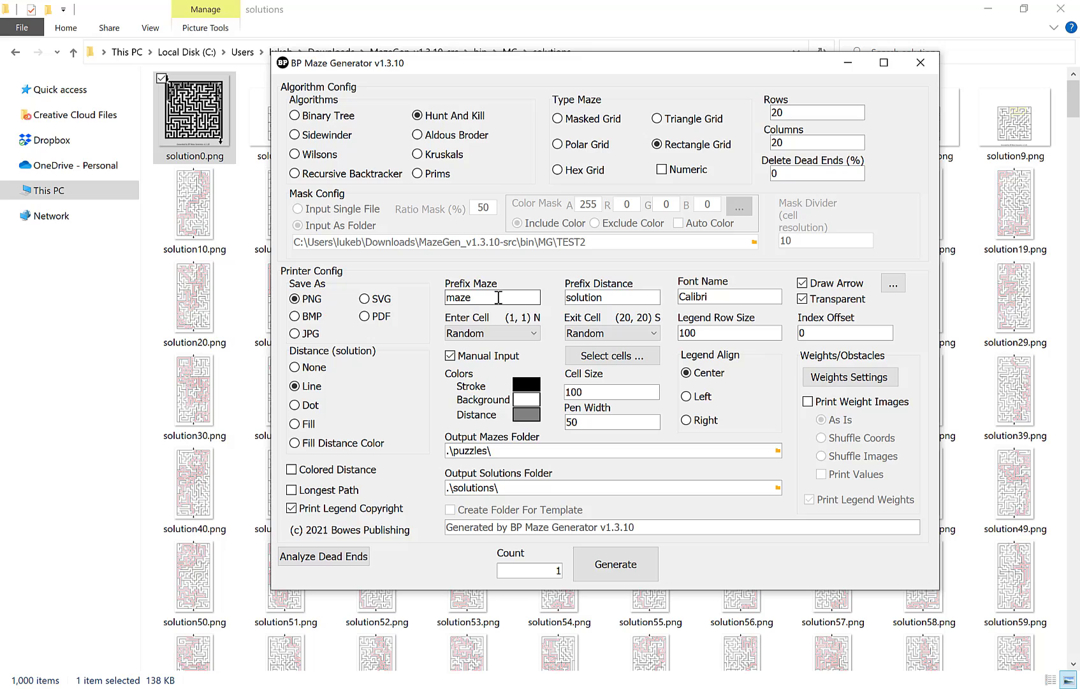
left_click(498, 297)
left_click(840, 332)
left_click(505, 446)
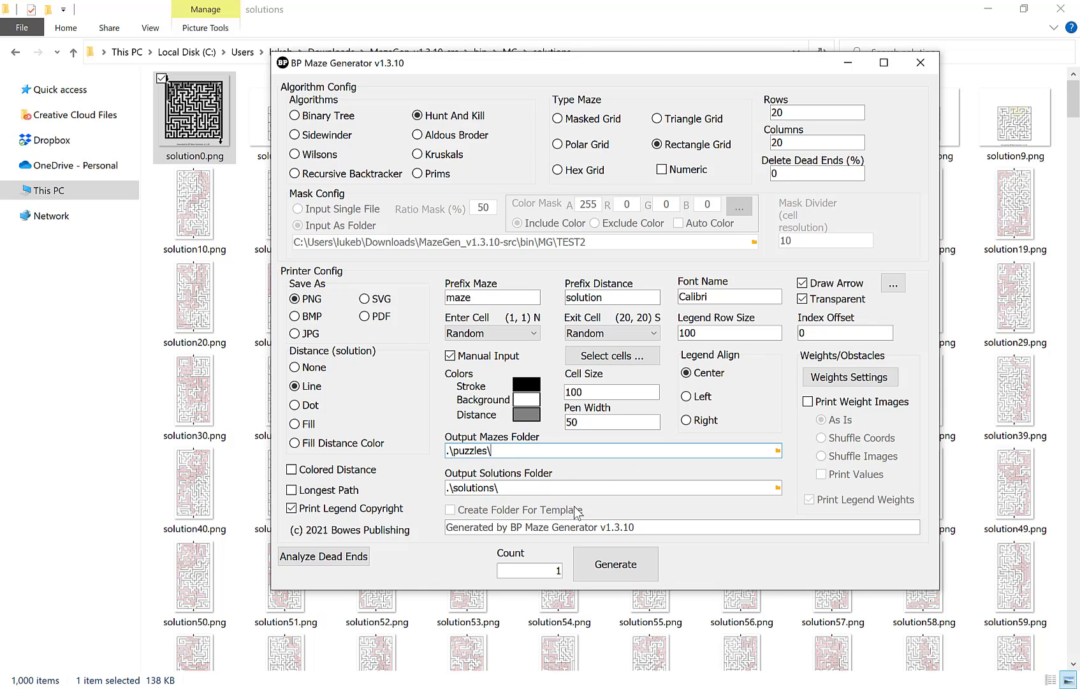
left_click(520, 486)
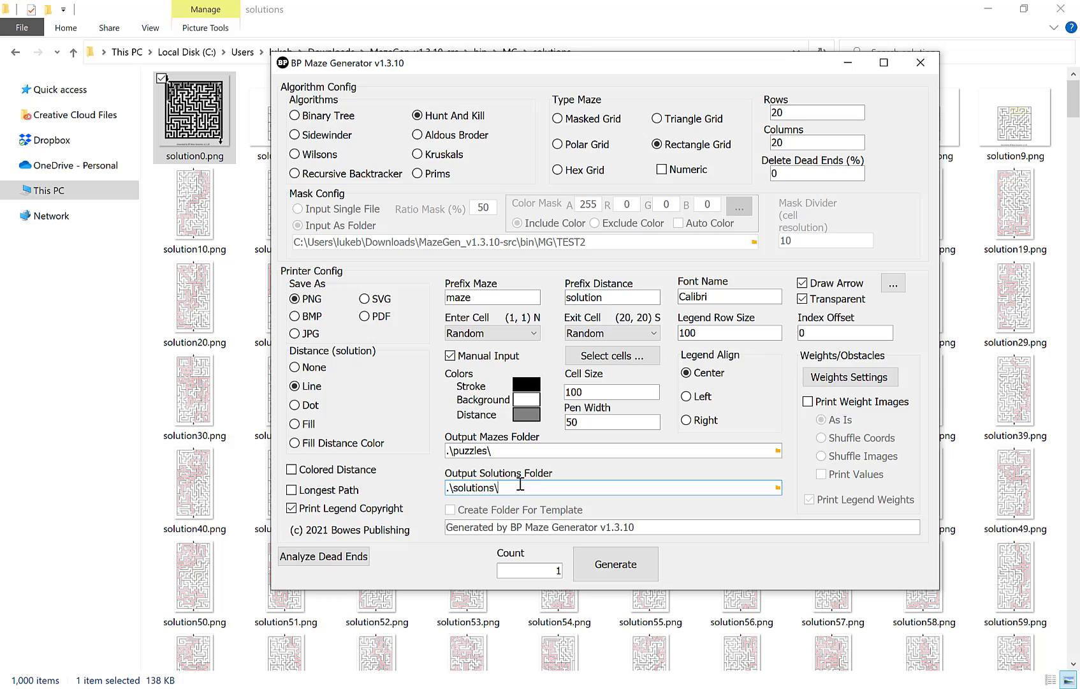
left_click(520, 450)
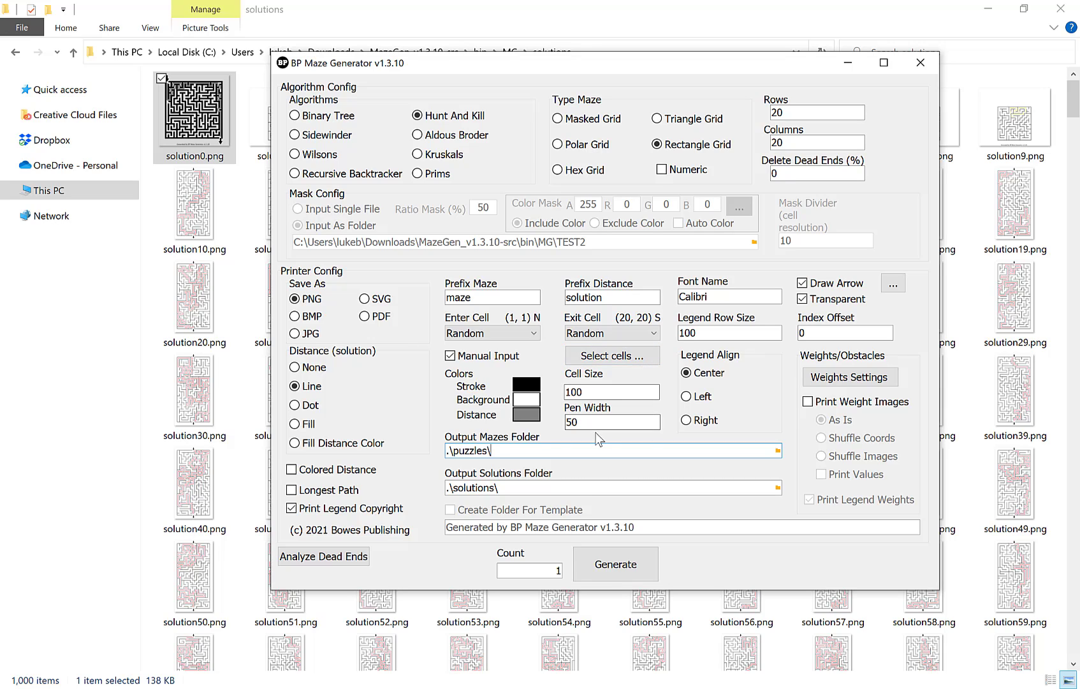
Set the maze count to 10 and generate the batch of thick-walled mazes.
double_click(559, 570)
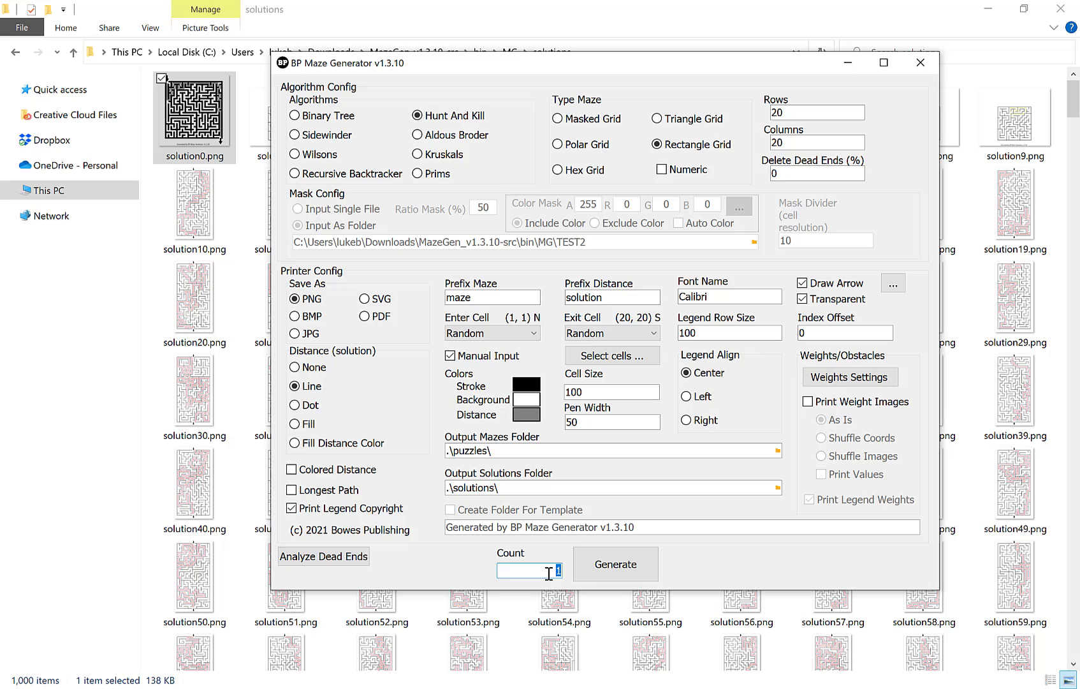
type("10")
left_click(618, 565)
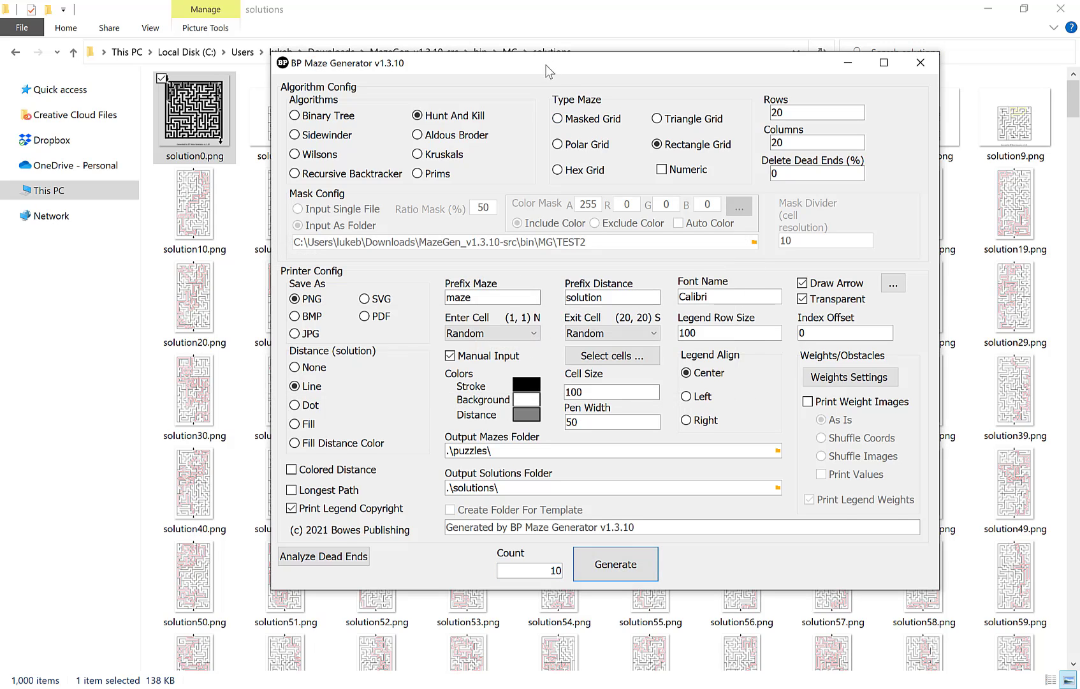
left_click_drag(550, 71, 533, 217)
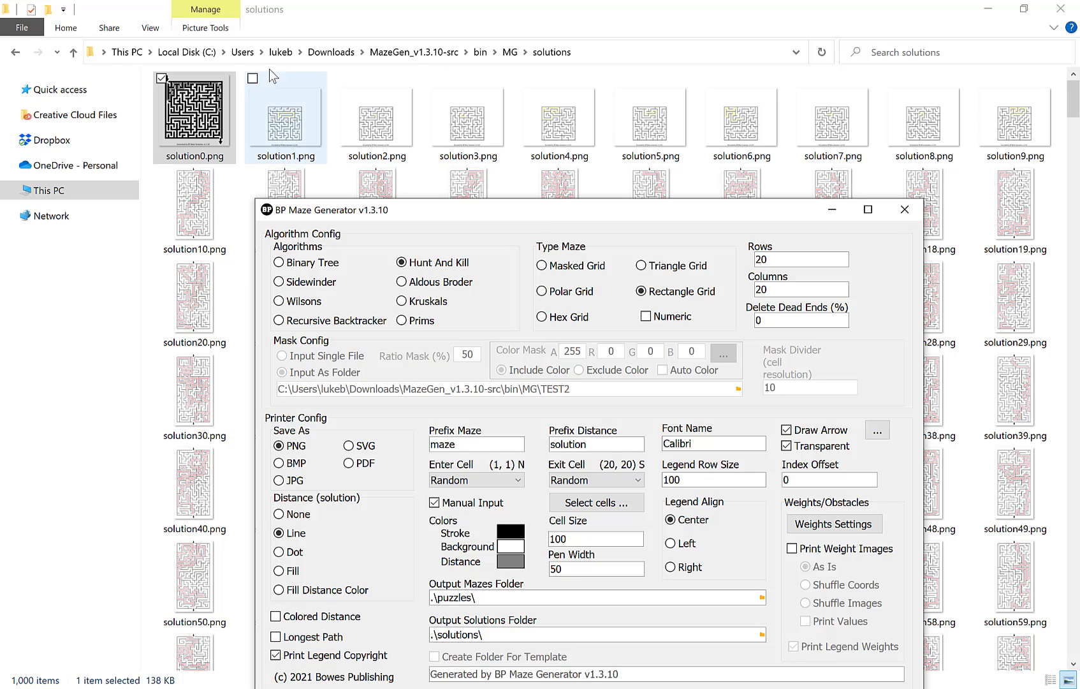
Refresh the solutions folder, preview solution1.png to confirm thick walls, then return to the generator.
left_click(560, 54)
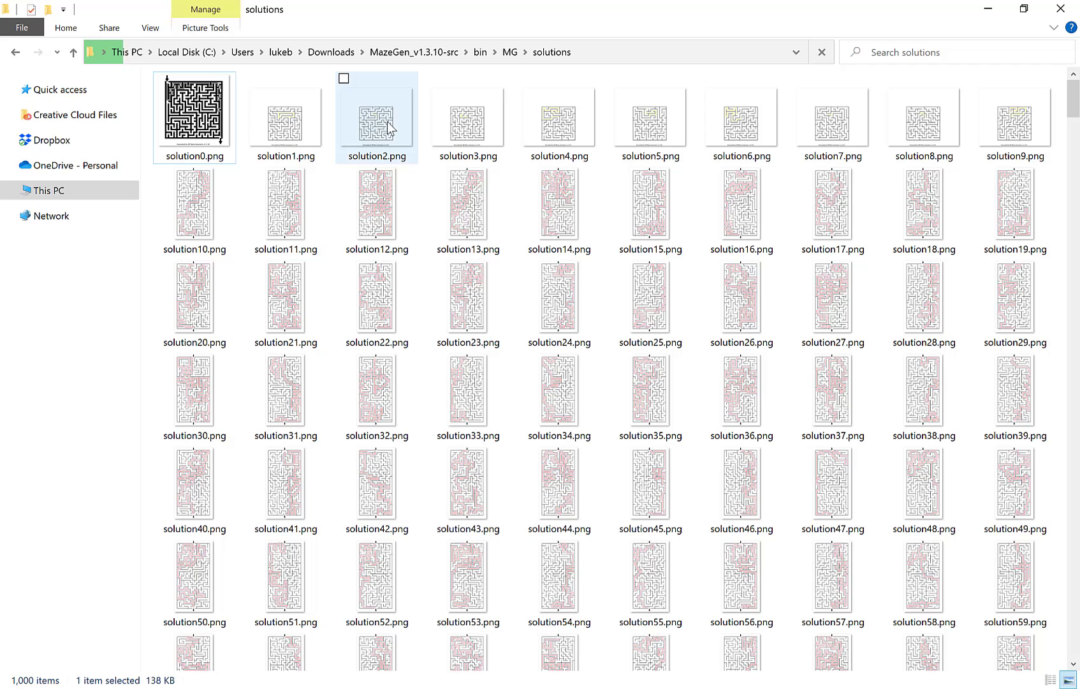
left_click(296, 121)
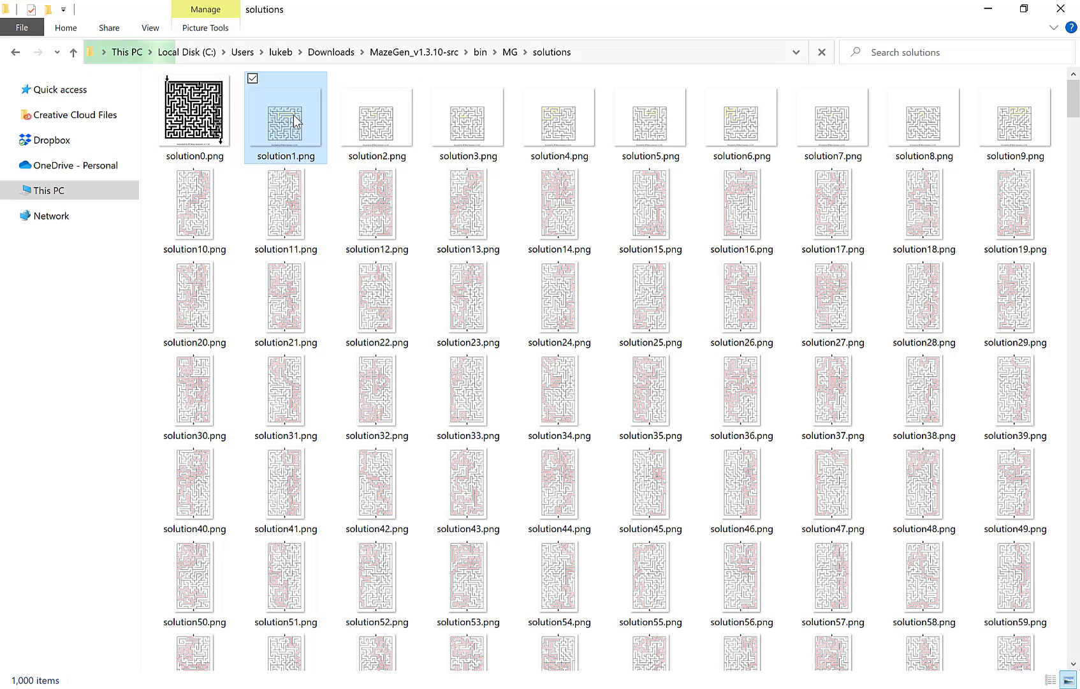
double_click(296, 121)
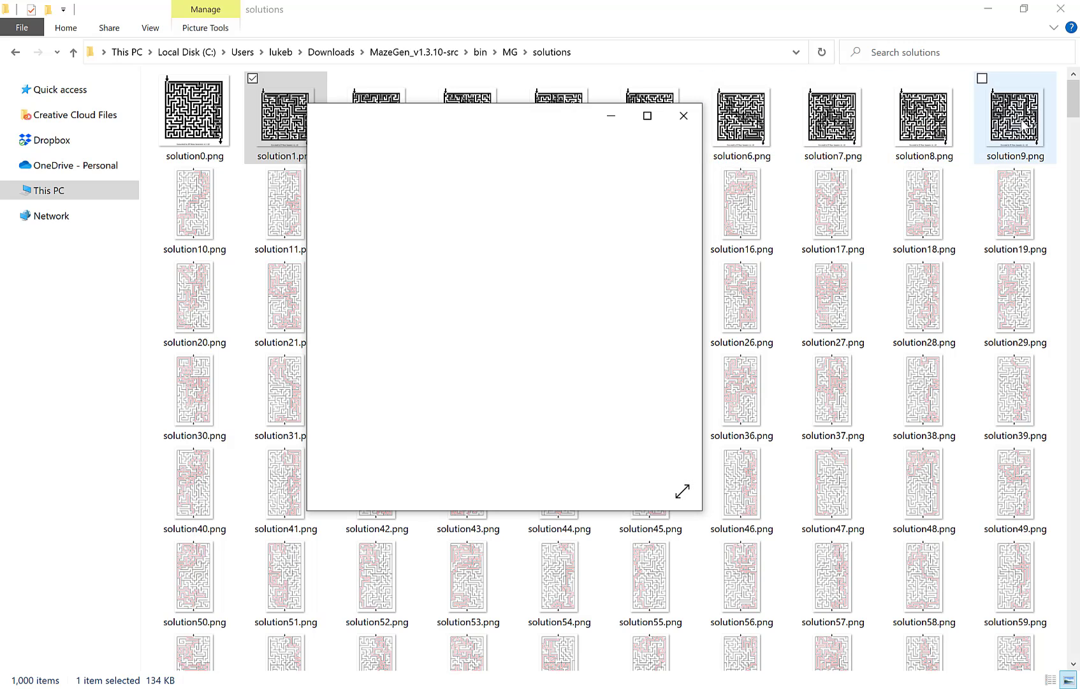
left_click(686, 115)
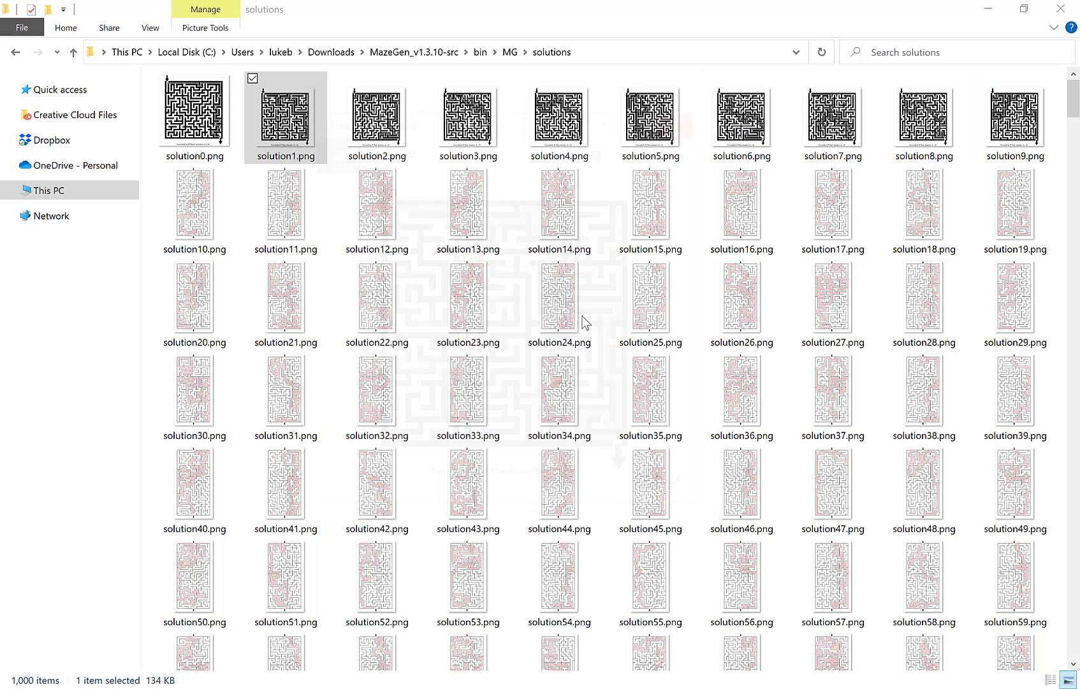
key("alt+Tab")
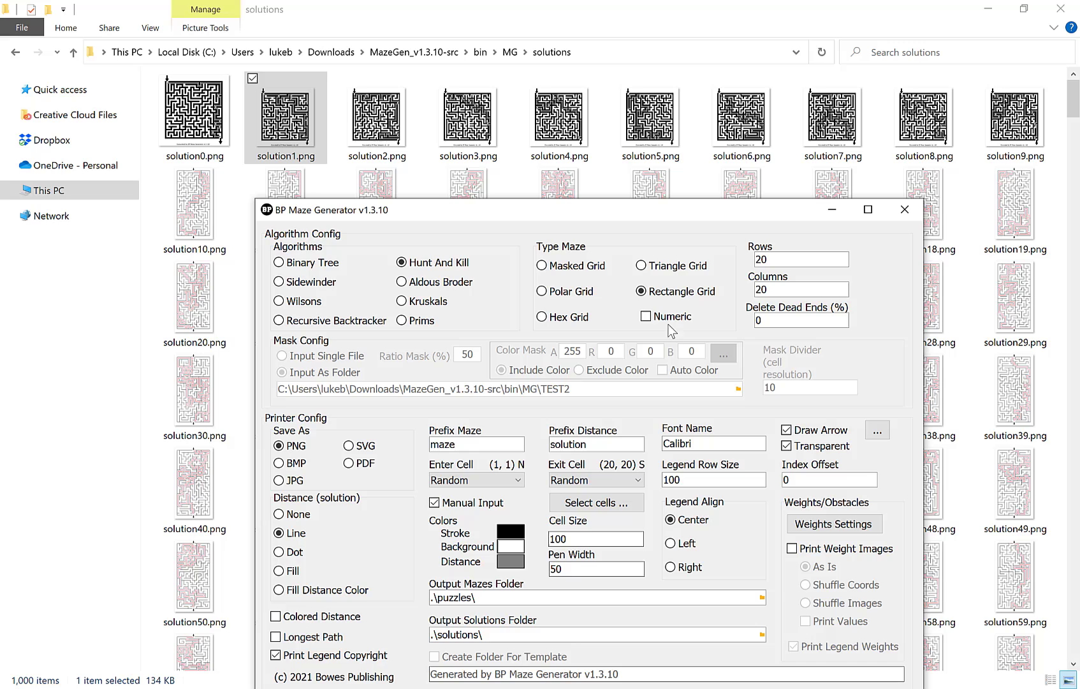
left_click_drag(595, 215, 569, 65)
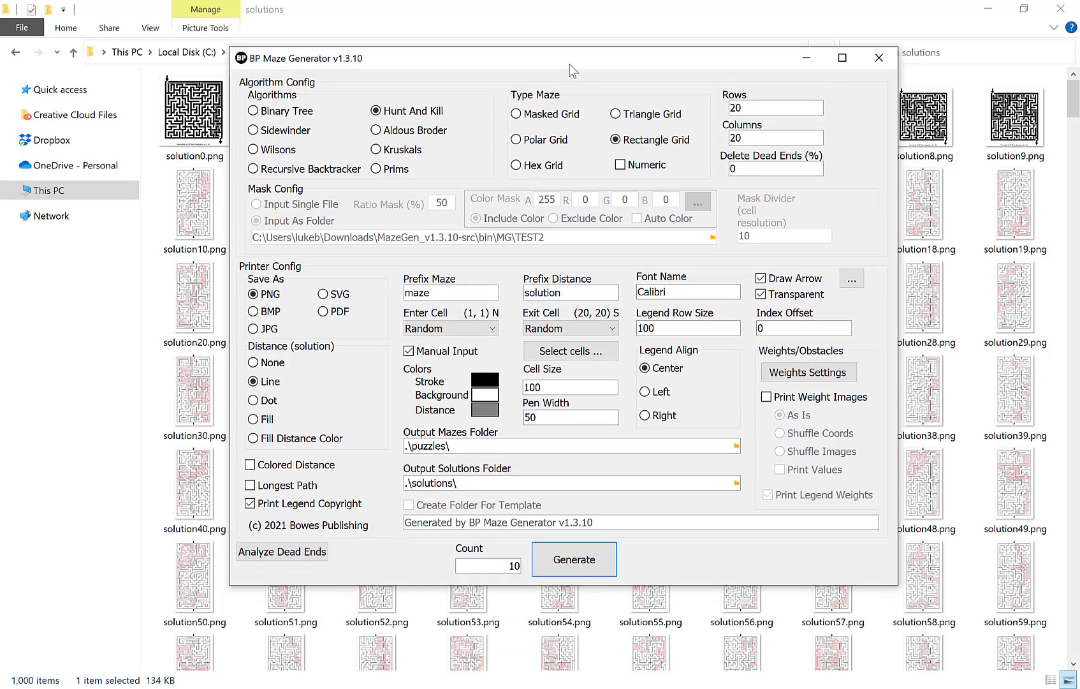